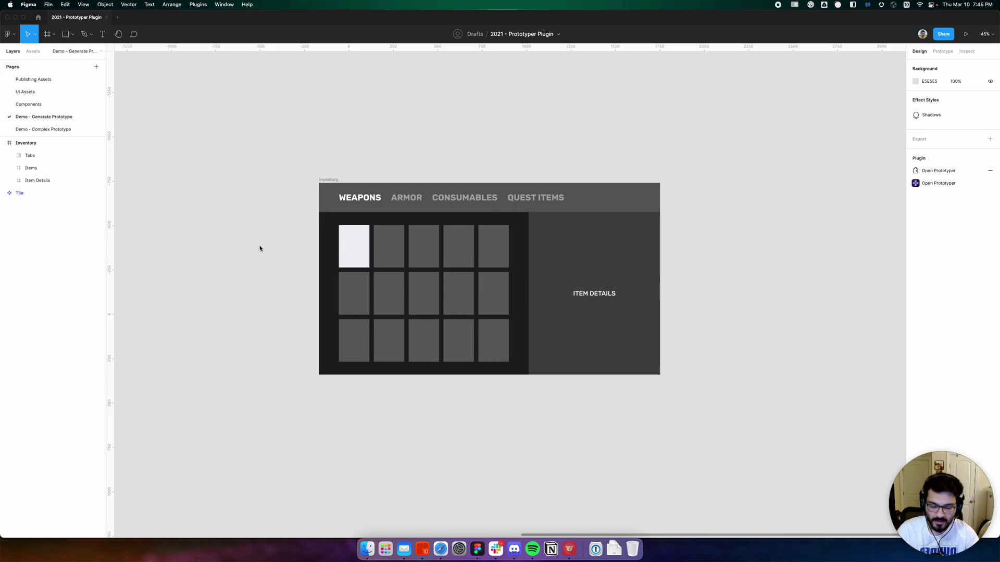
Launch the Prototyper plugin with the run-last-plugin shortcut and nudge its window beside the Inventory frame.
key(super+alt+p)
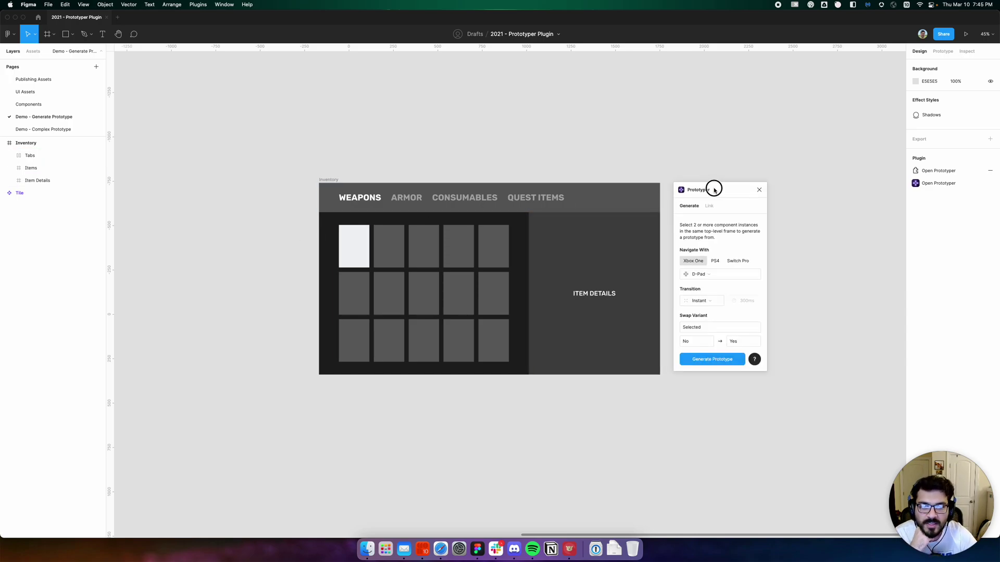
drag(714, 189, 713, 191)
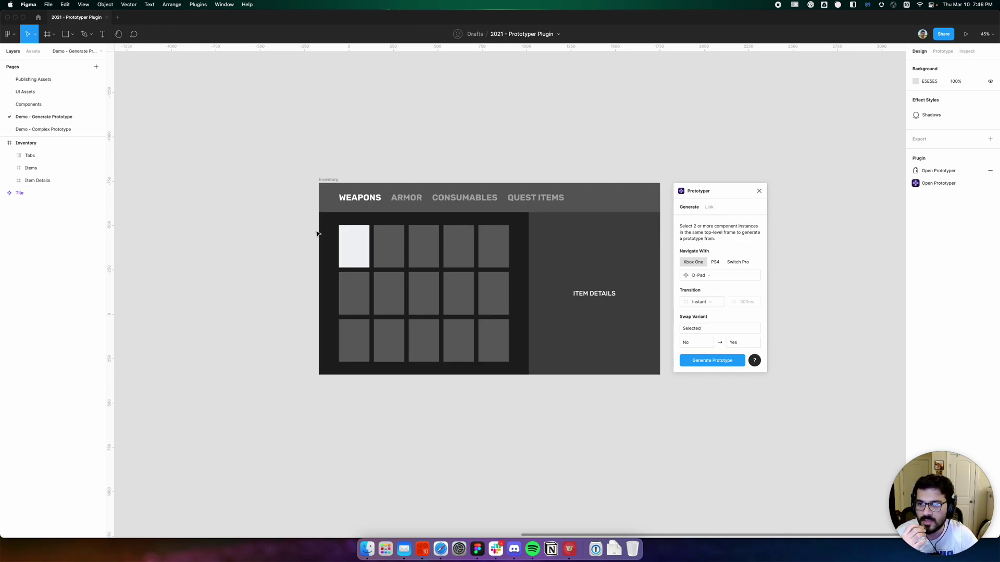
Expand the Items frame in the Layers panel and select its item tiles.
click(366, 251)
click(10, 168)
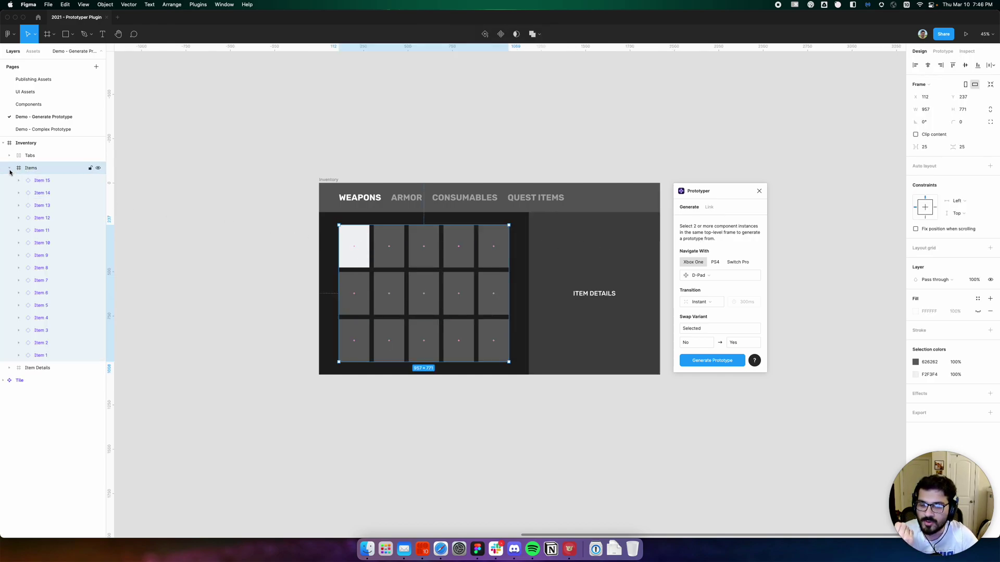
click(51, 180)
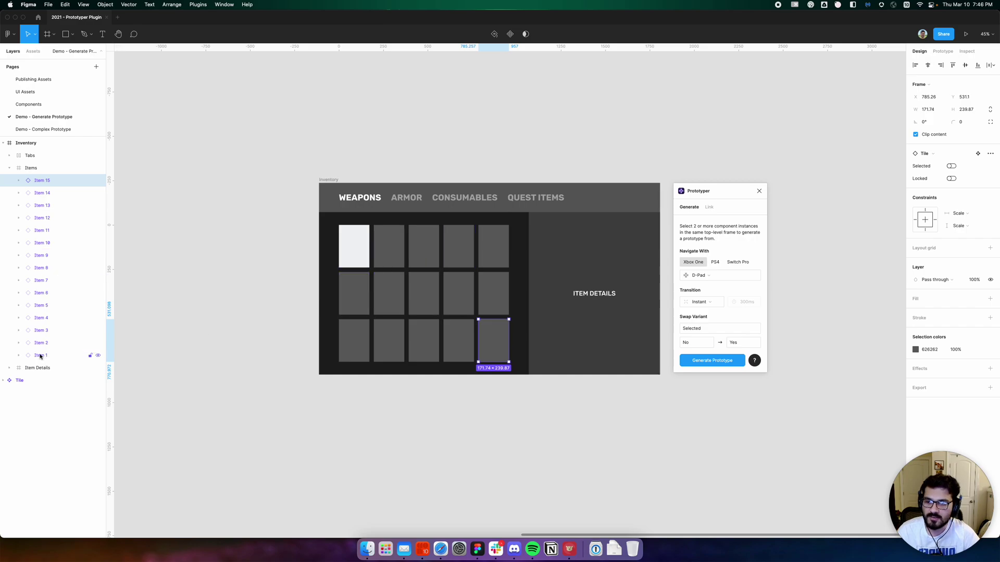
key(super+a)
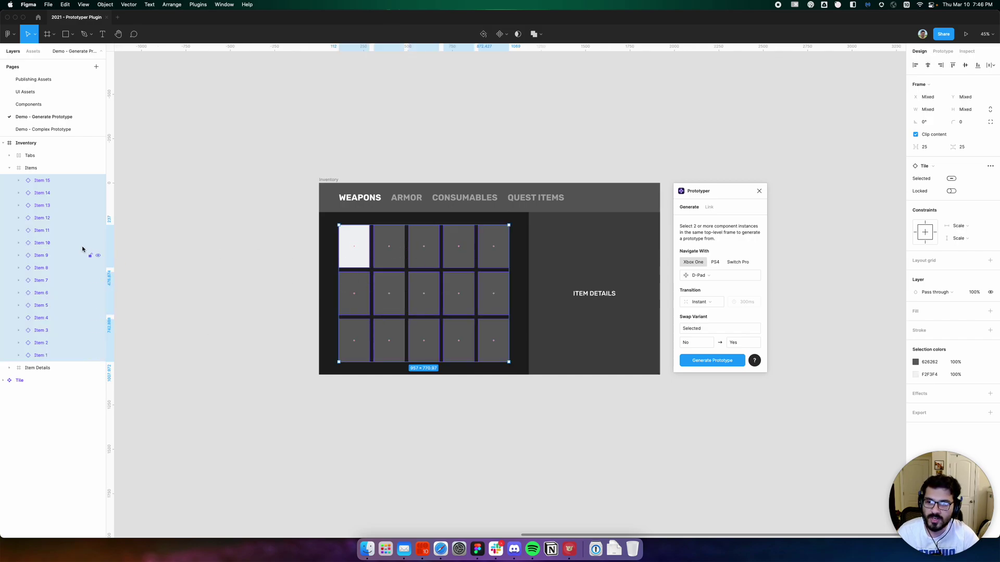
click(73, 192)
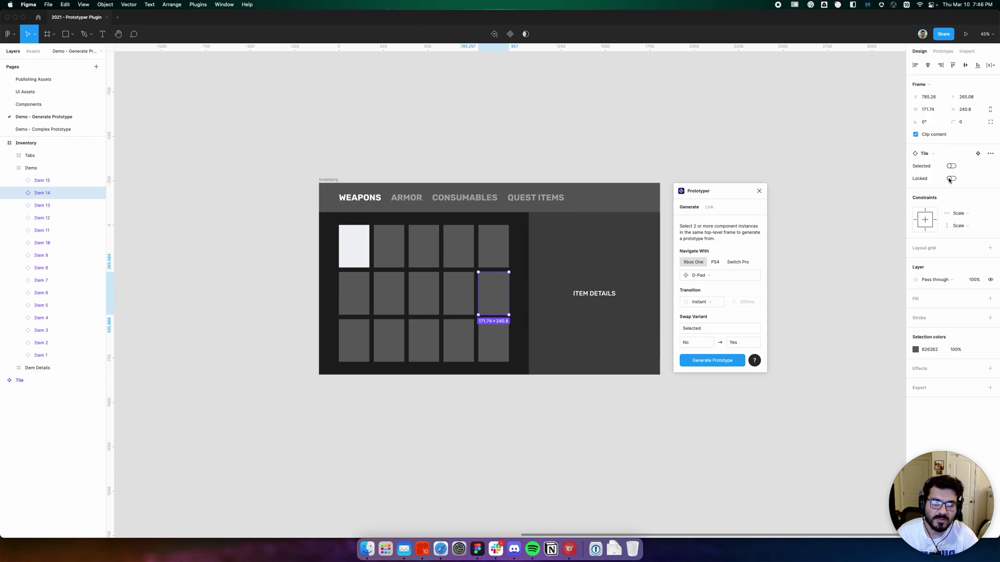
Toggle Item 1's Selected property off and back on, then select all fifteen tiles.
click(351, 245)
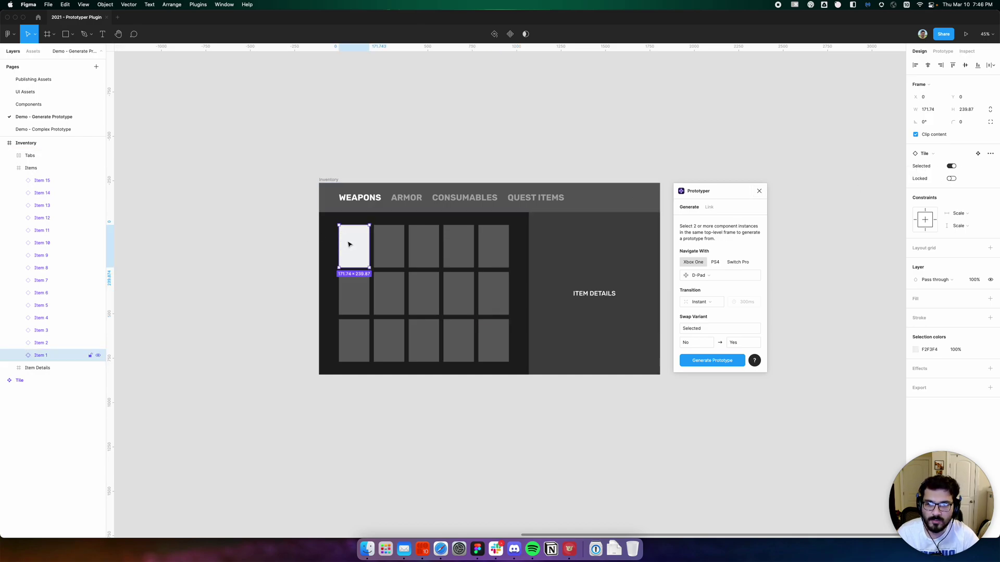
click(951, 166)
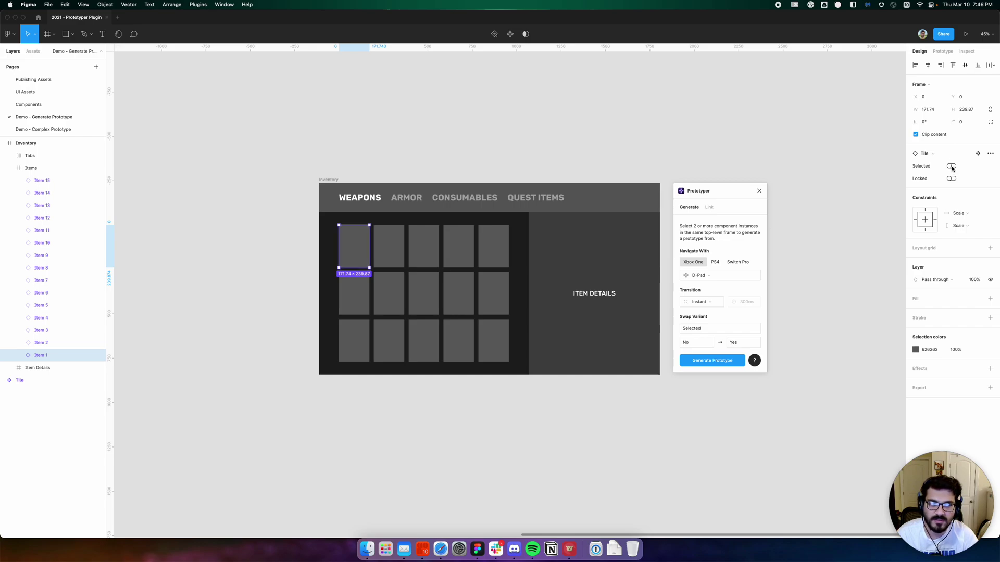
click(951, 167)
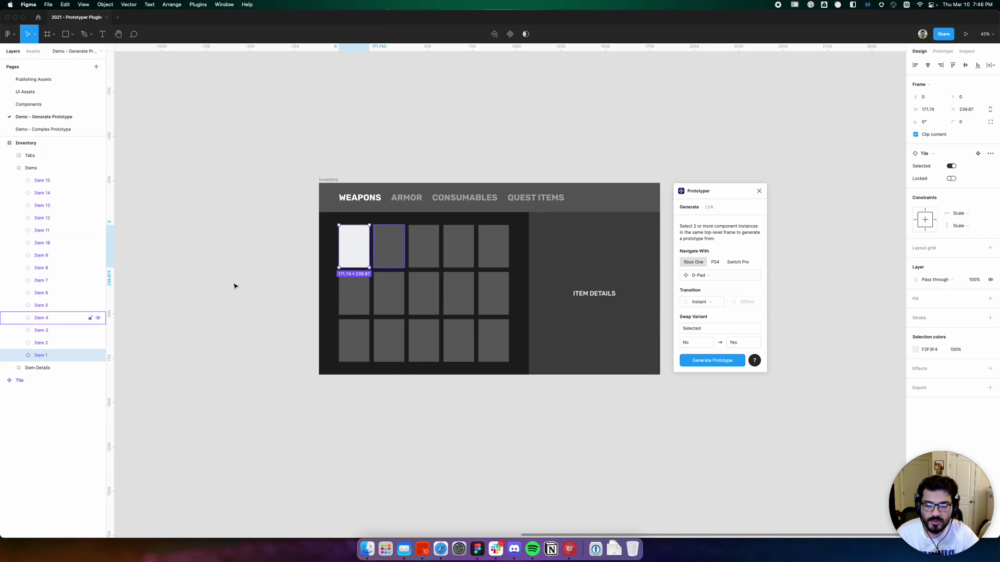
shift+click(44, 184)
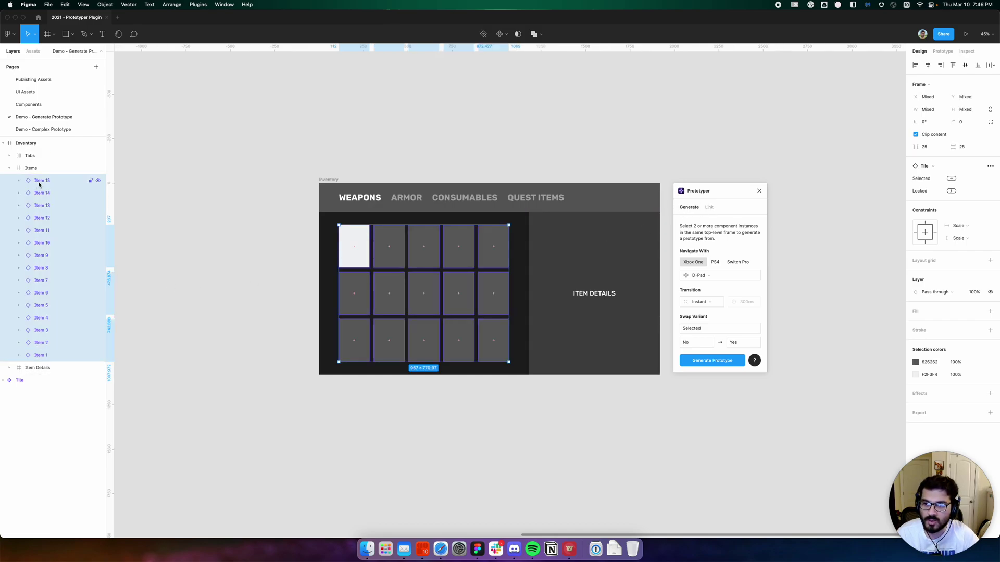
click(693, 263)
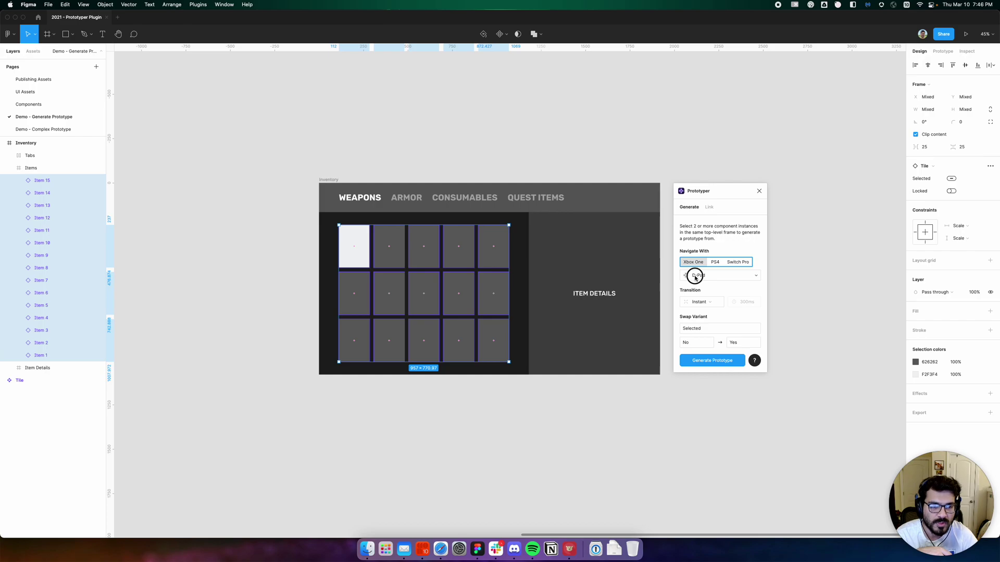
click(696, 276)
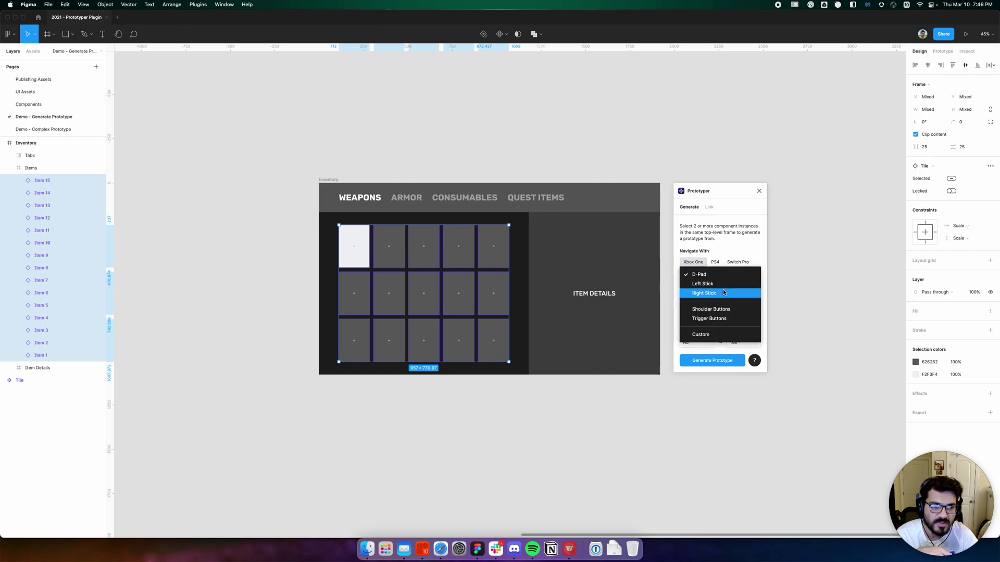
click(712, 277)
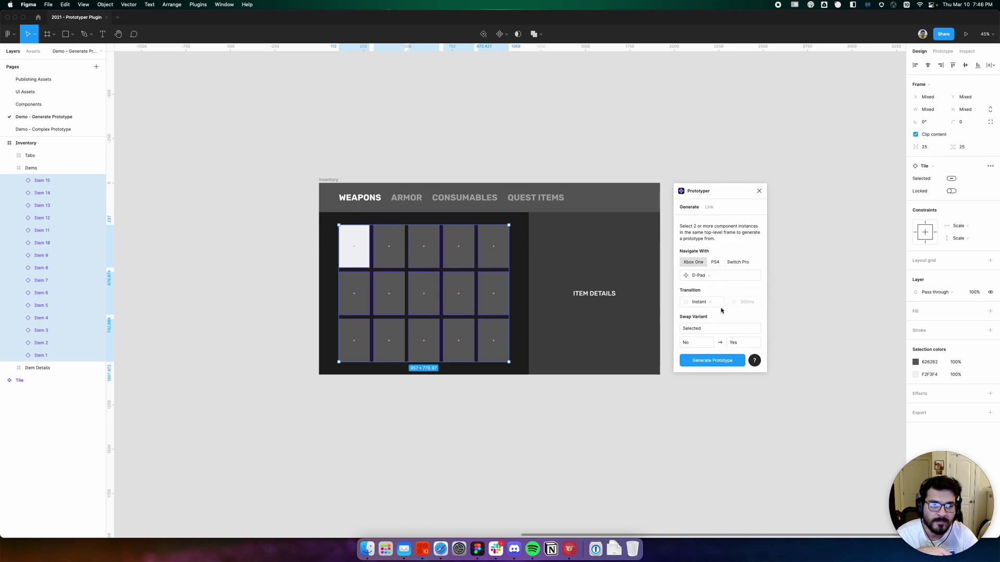
click(706, 304)
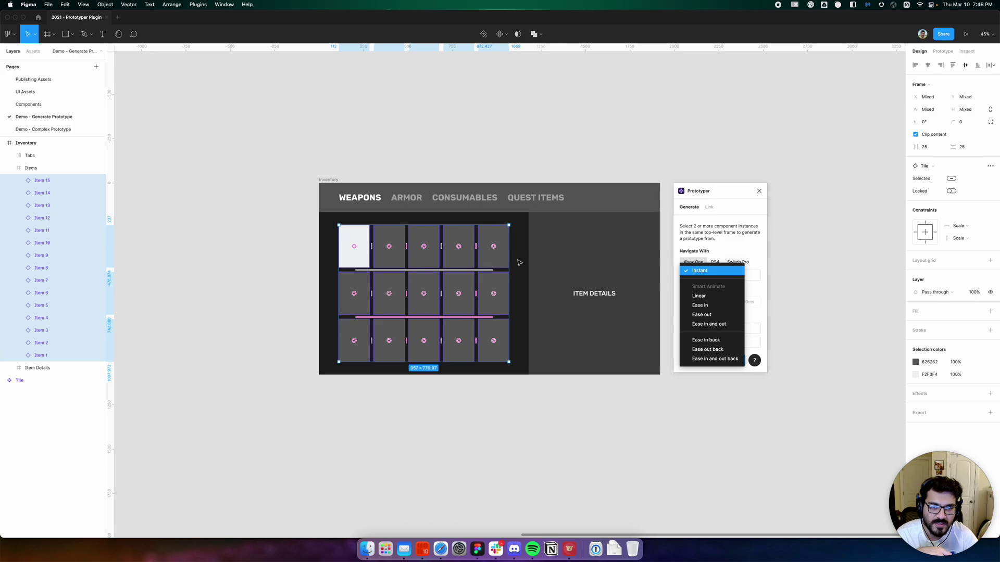
click(711, 272)
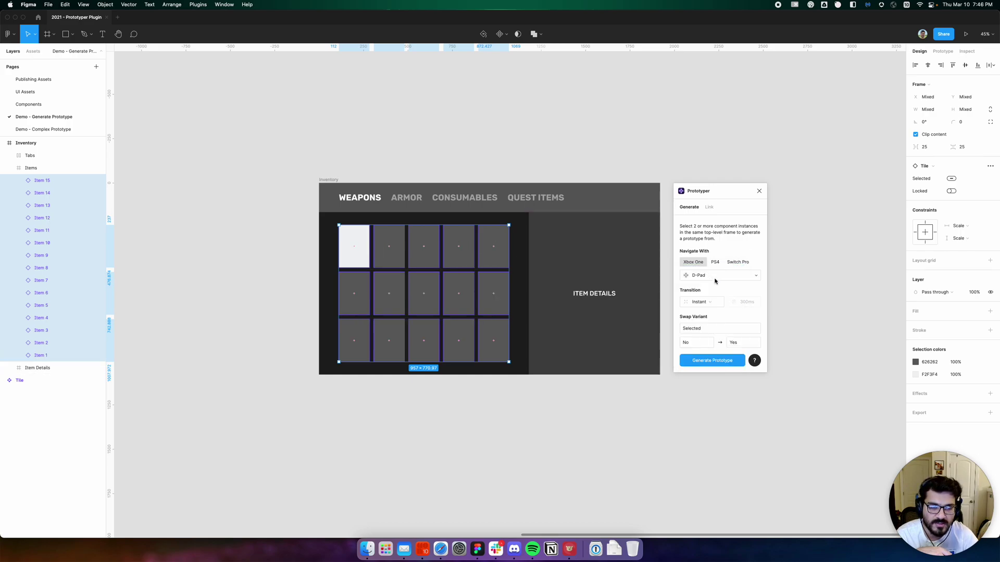
double_click(704, 329)
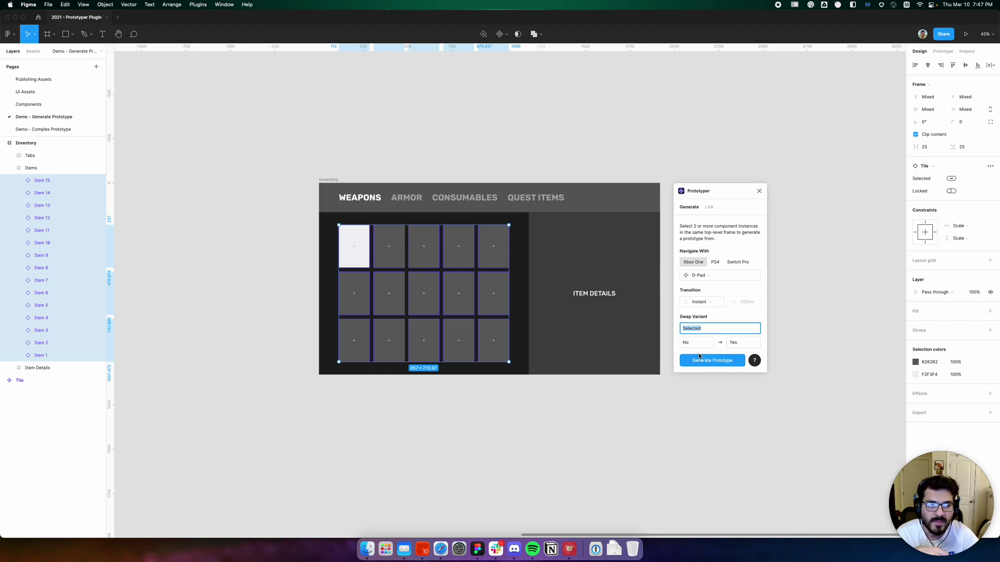
click(690, 344)
click(743, 346)
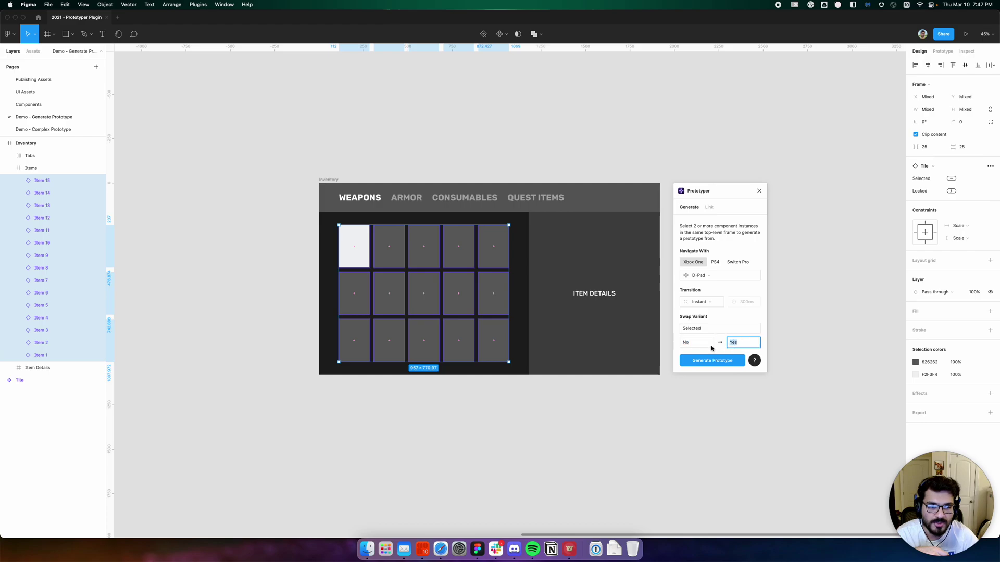
click(687, 346)
click(740, 346)
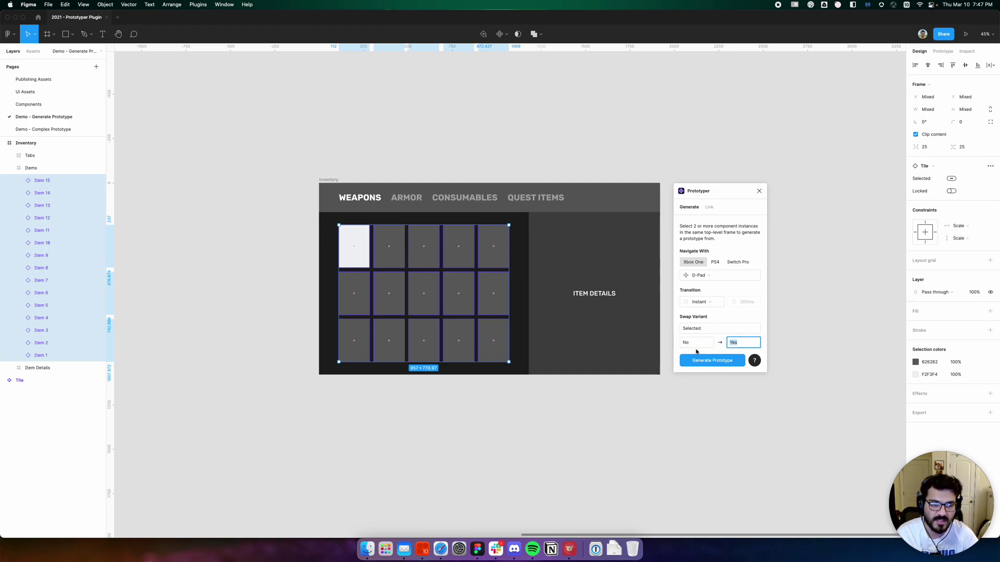
click(692, 347)
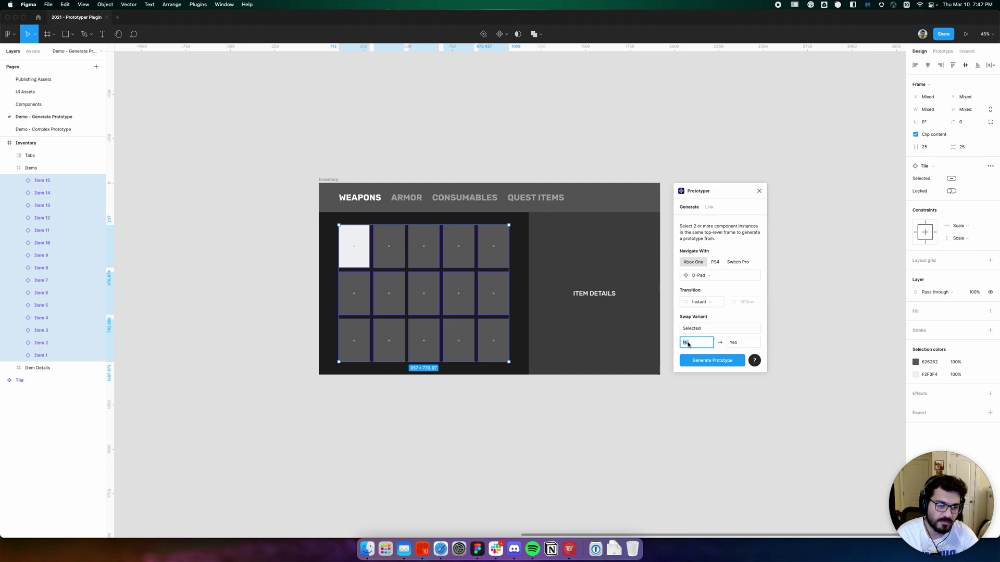
click(739, 345)
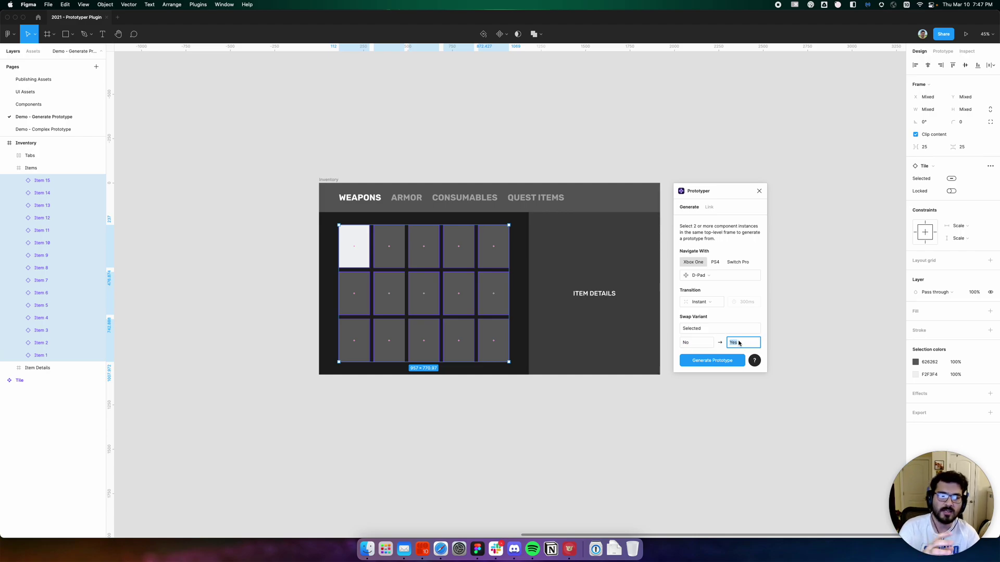
click(701, 329)
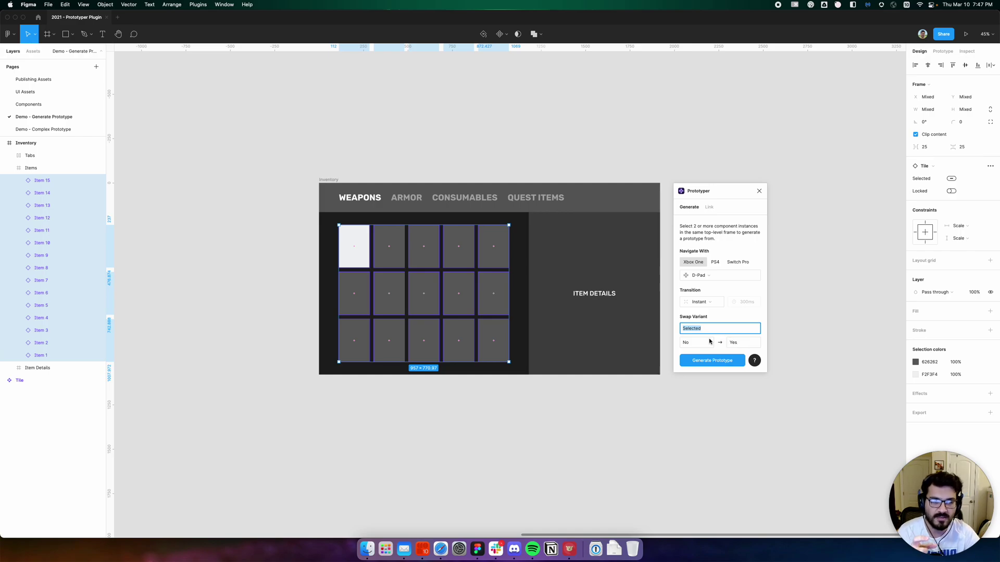
click(709, 346)
click(736, 346)
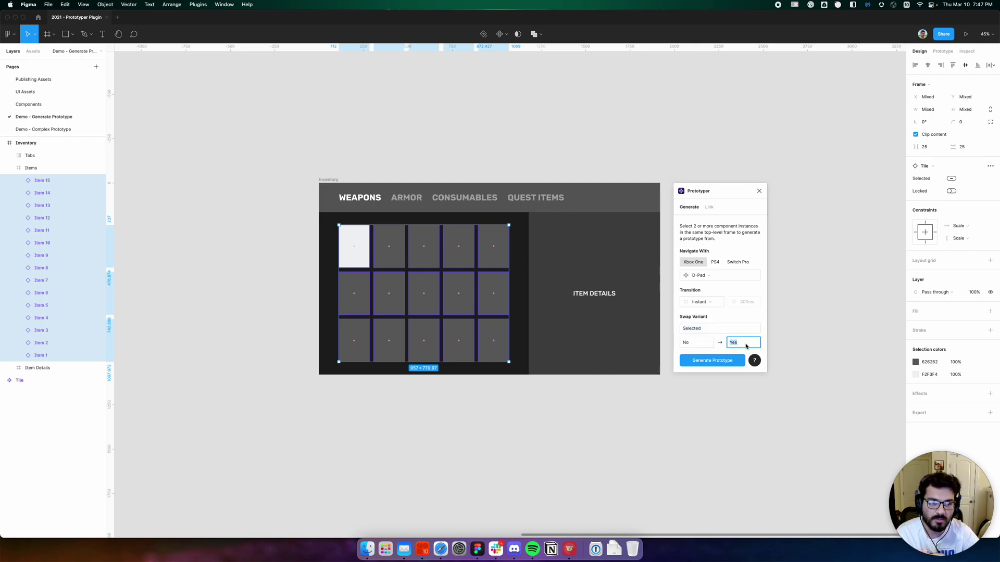
click(709, 329)
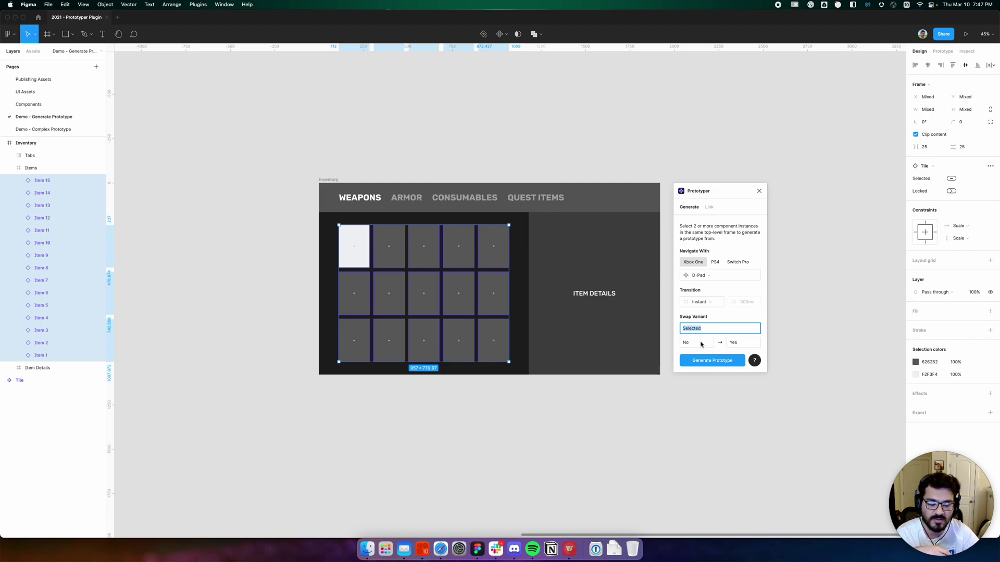
click(704, 344)
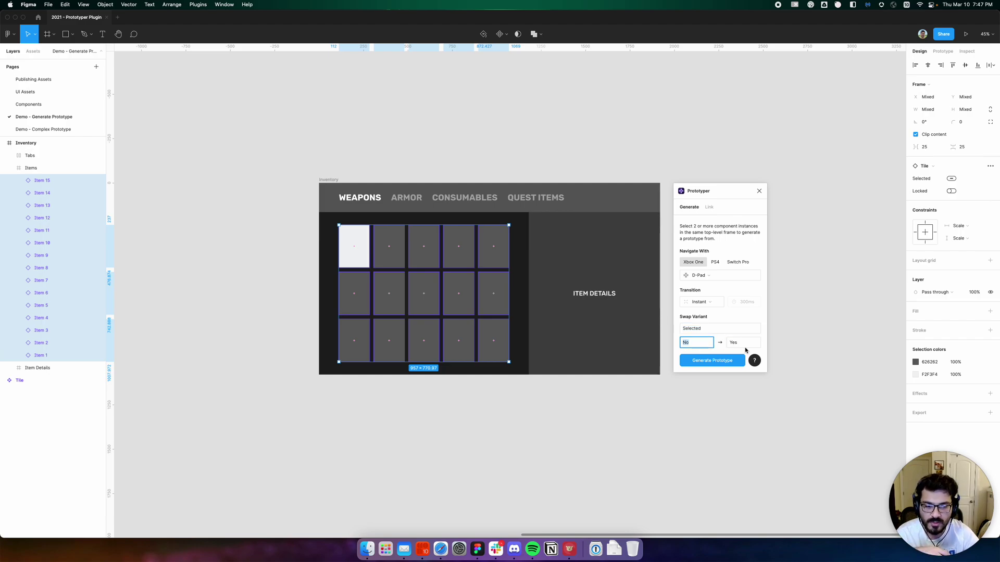
Generate the D-Pad prototype from the item tiles and view its connections.
click(709, 360)
scroll(563, 335, down, 10)
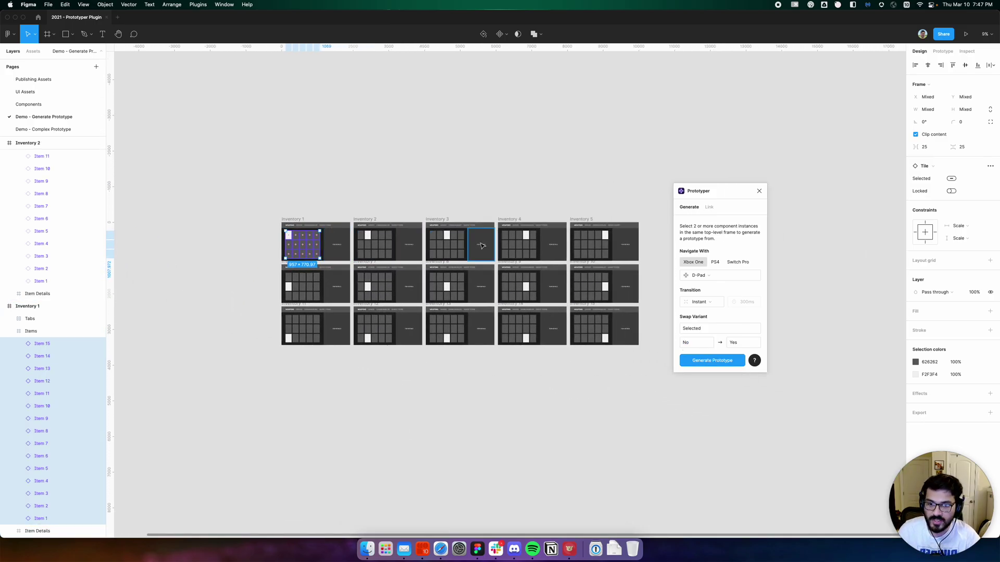
click(468, 210)
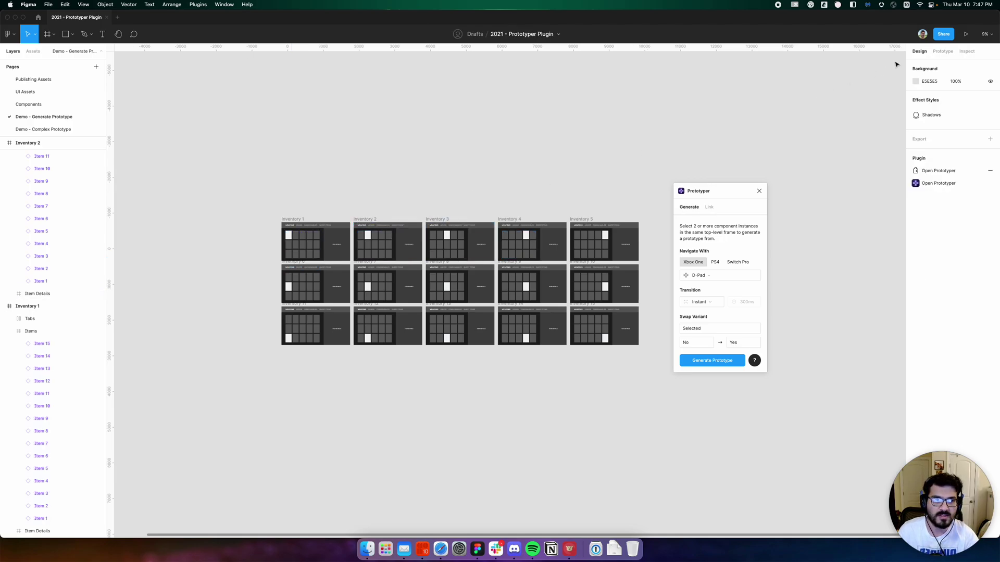
click(942, 51)
Play the Generated Prototype flow beside Inventory 1 in presentation view.
scroll(376, 259, up, 5)
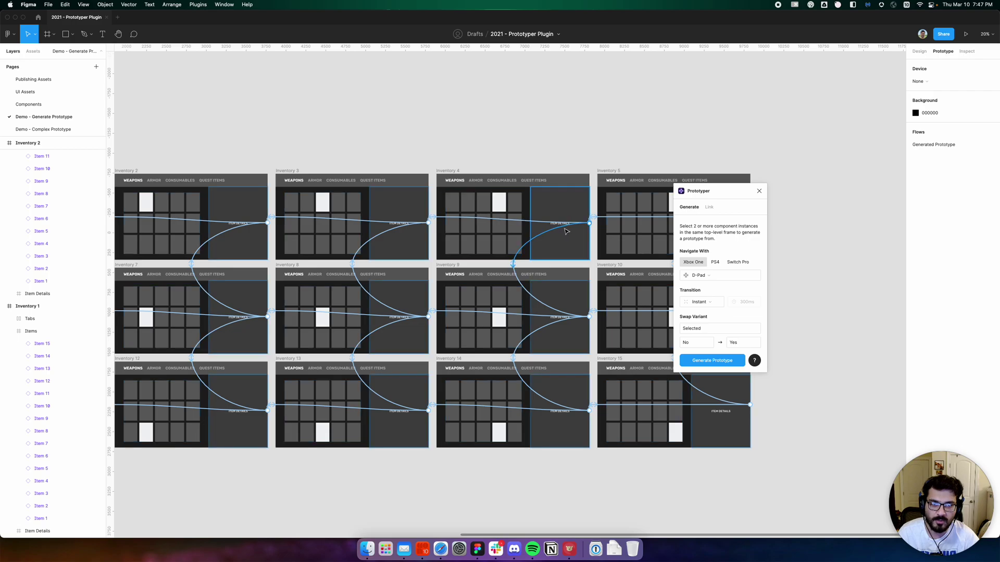
scroll(410, 226, right, 5)
scroll(425, 231, left, 10)
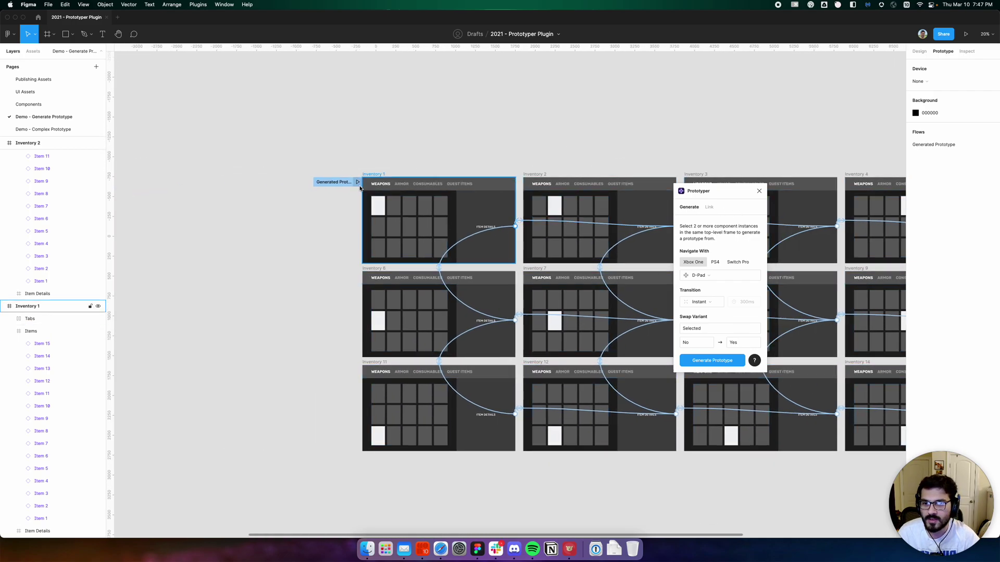
click(357, 182)
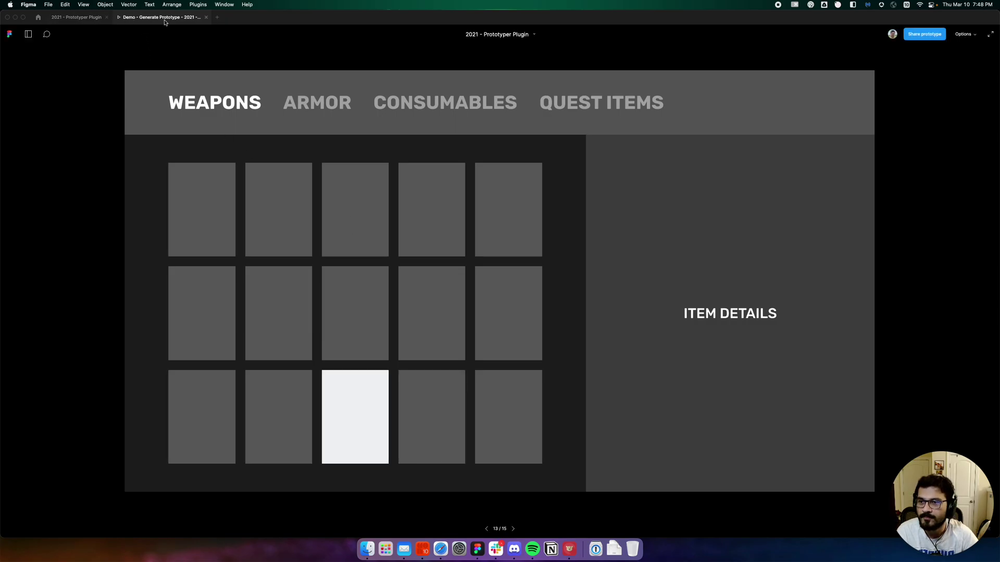
Close the presentation tab to return to the Demo – Generate Prototype page.
key(super+w)
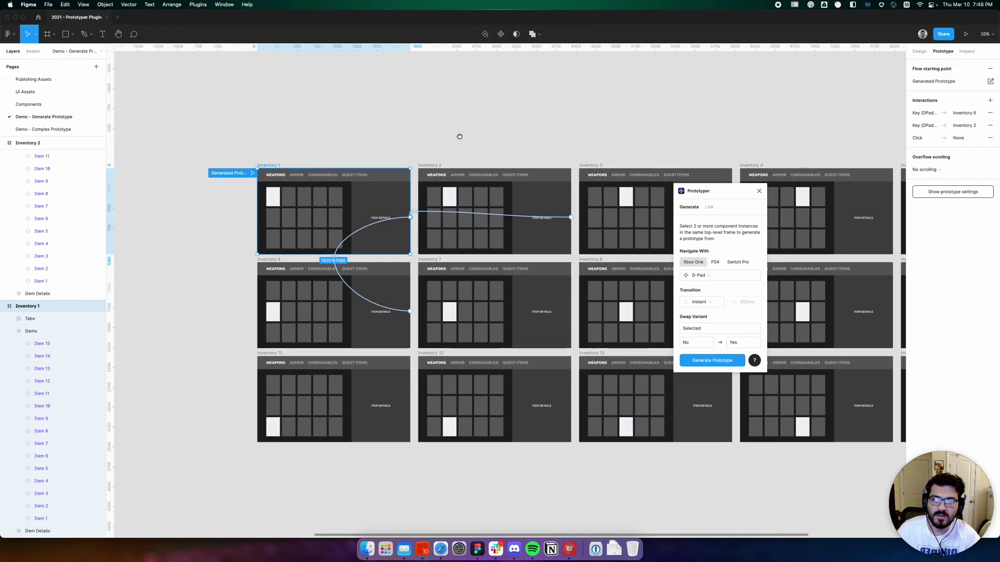
Switch to the Demo - Complex Prototype page and close the Prototyper plugin.
scroll(416, 134, right, 5)
scroll(375, 132, left, 6)
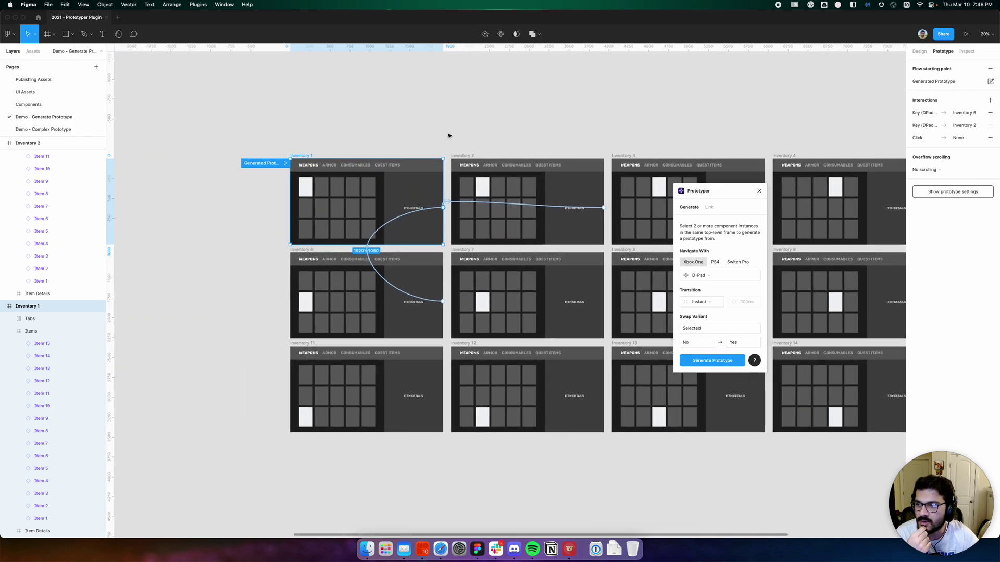
click(64, 129)
click(759, 191)
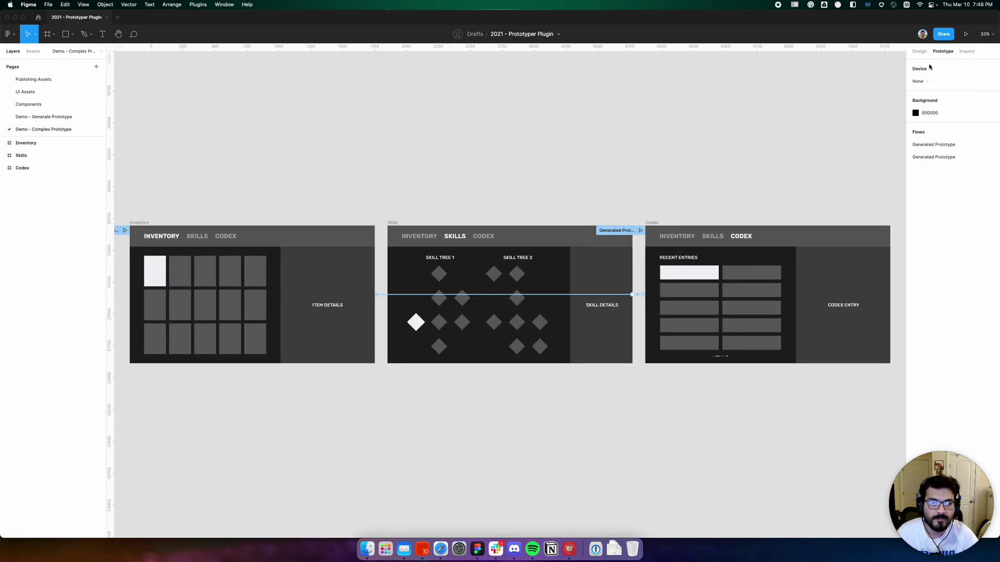
Delete the Key (RB) interaction linking the Inventory, Skills and Codex frames to Codex.
scroll(742, 114, down, 3)
drag(412, 154, 849, 252)
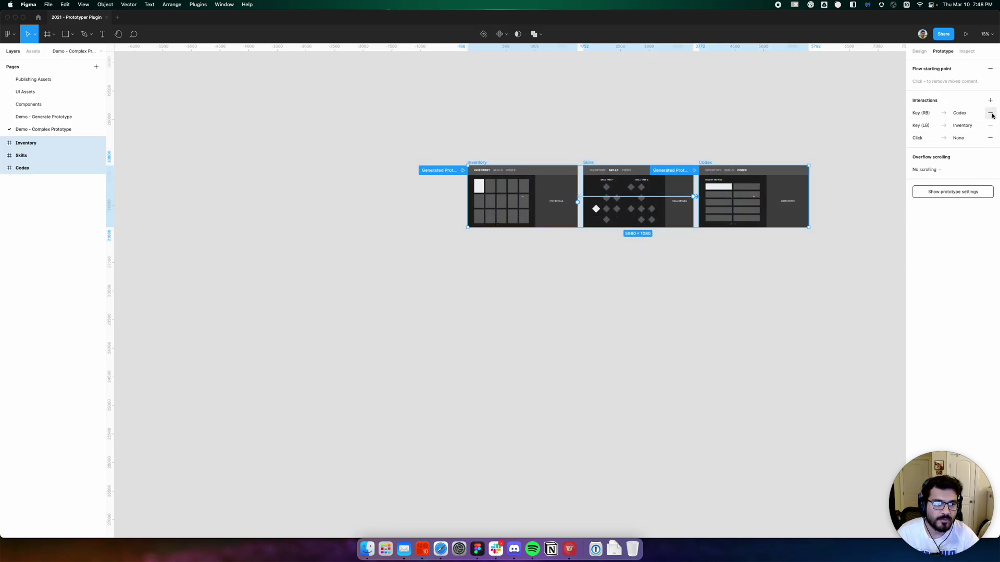
click(989, 112)
click(674, 136)
Pan across the three frames and show design properties instead of prototype links.
scroll(673, 133, up, 3)
scroll(661, 133, right, 2)
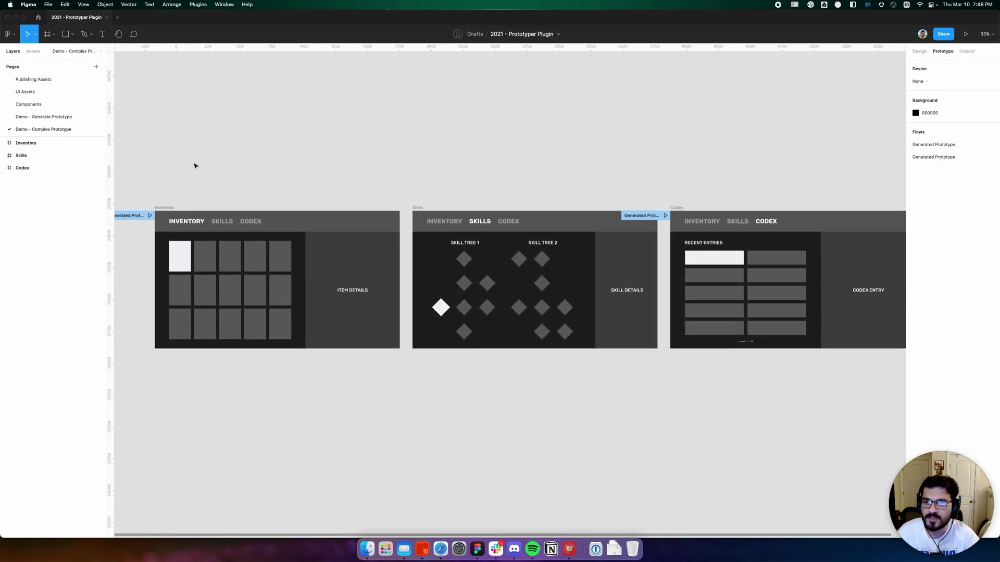
drag(167, 161, 315, 156)
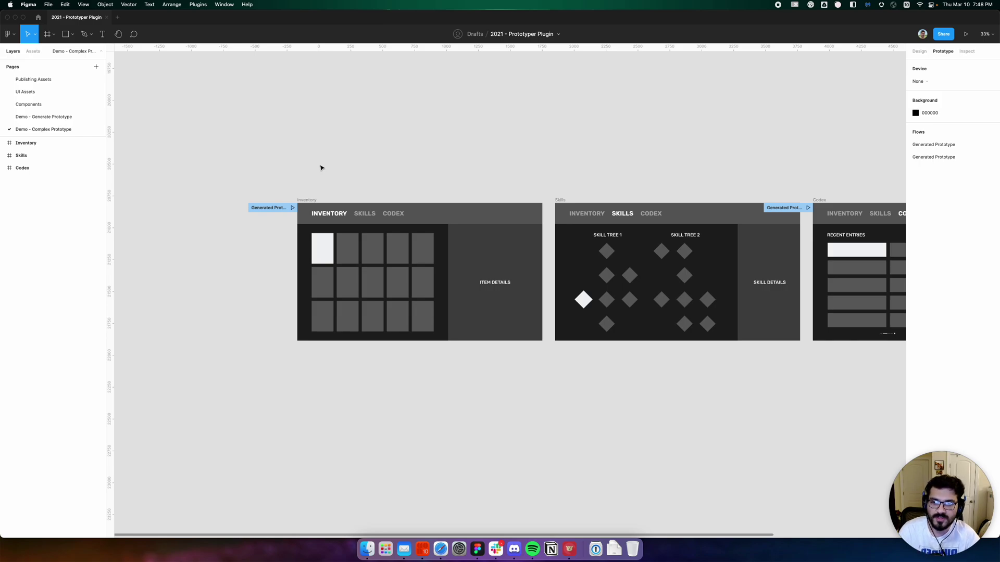
key(shift+e)
scroll(370, 163, right, 5)
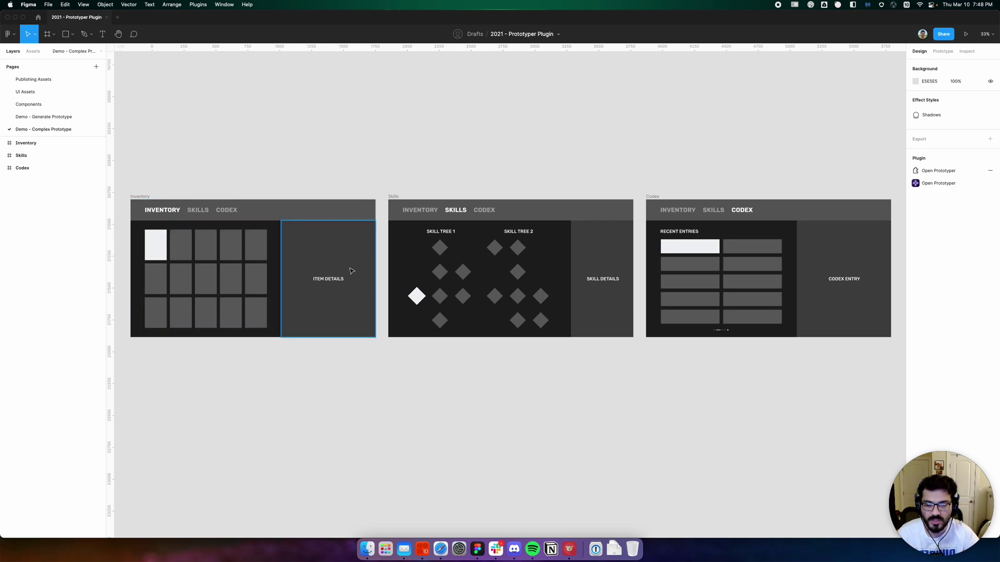
Reopen Prototyper, move its window aside and select the Inventory, Skills and Codex frames.
key(super+alt+p)
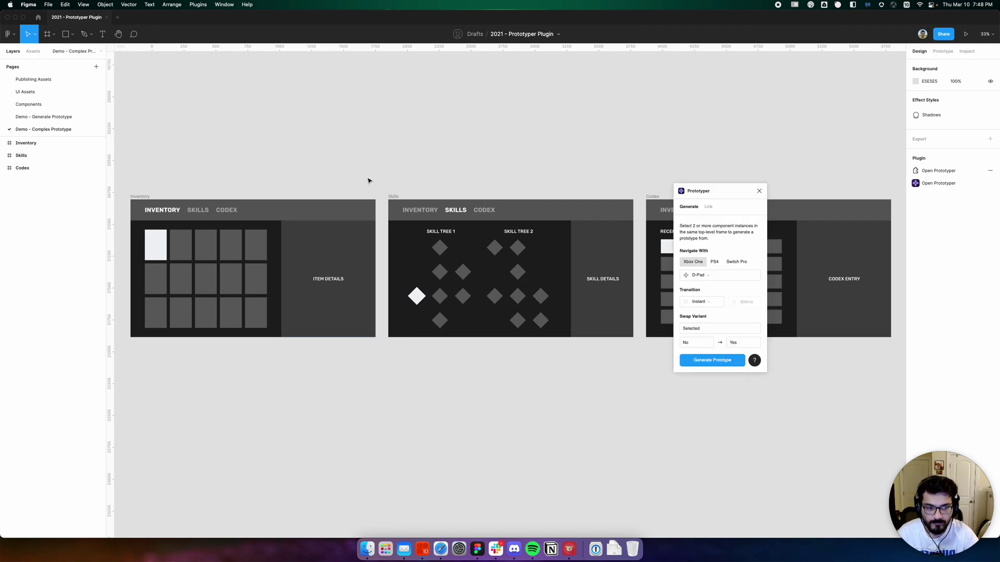
drag(709, 190, 813, 354)
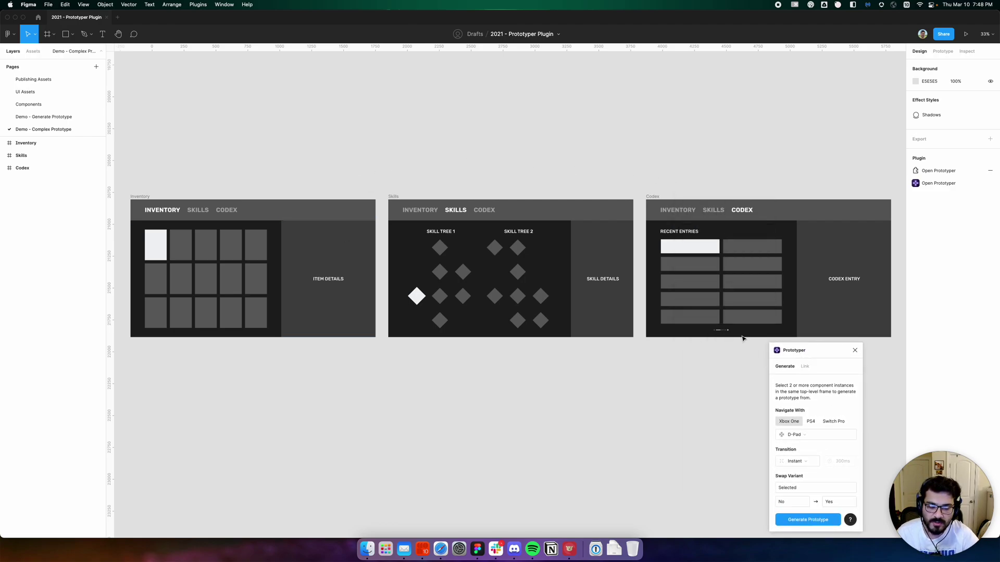
drag(125, 189, 885, 341)
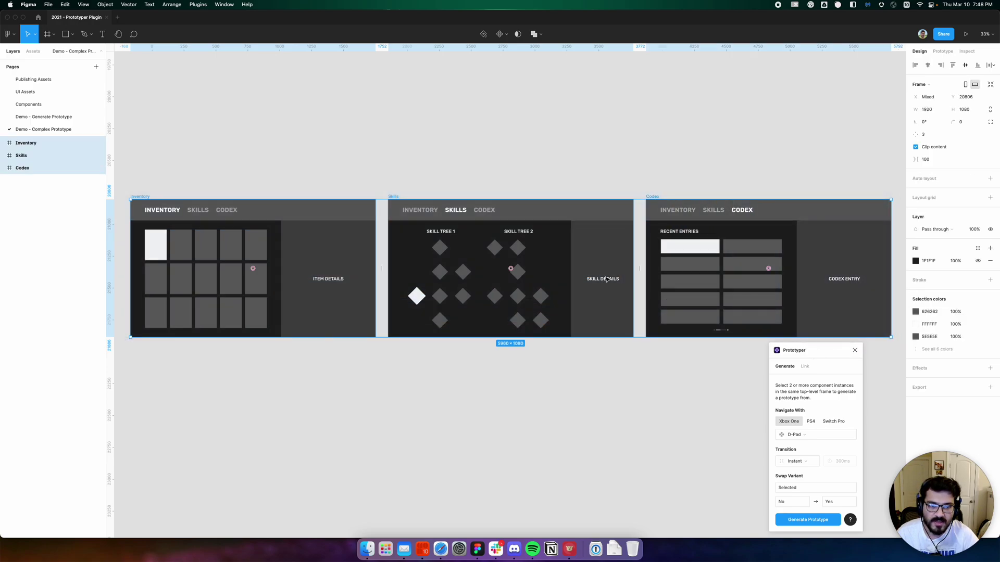
scroll(480, 217, down, 3)
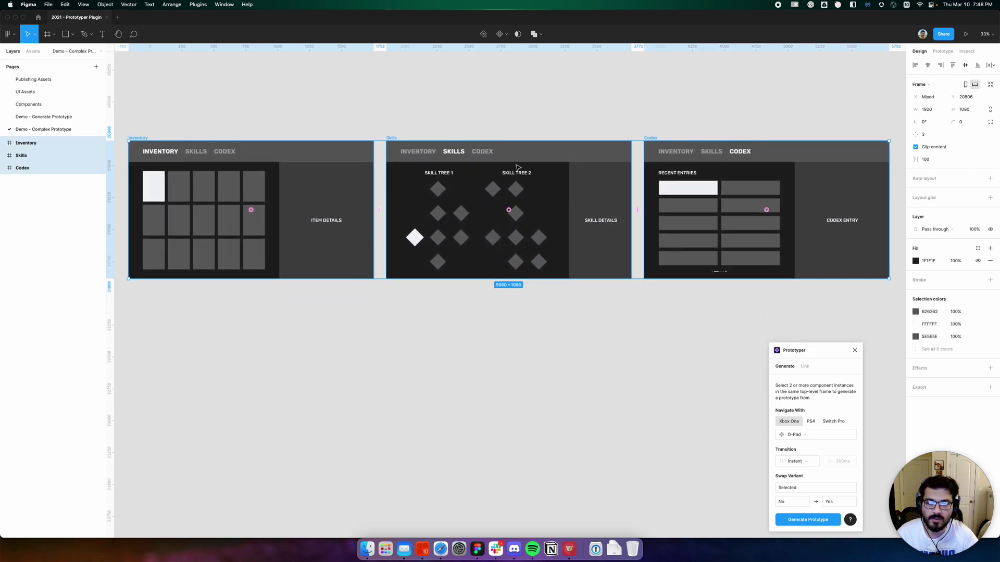
drag(805, 356, 796, 328)
Switch the plugin to linking separate frames and reselect all three frames.
click(796, 340)
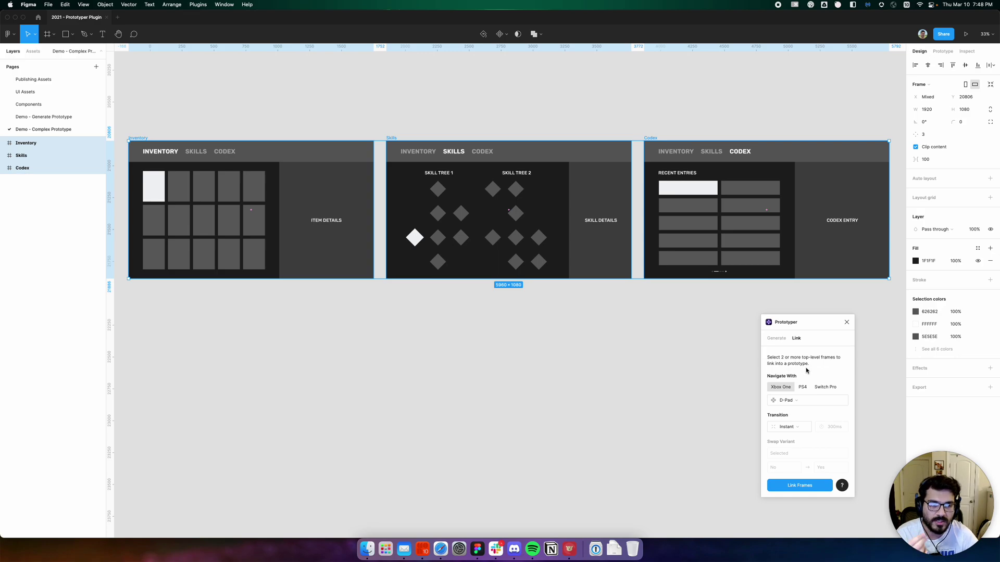
drag(124, 132, 790, 283)
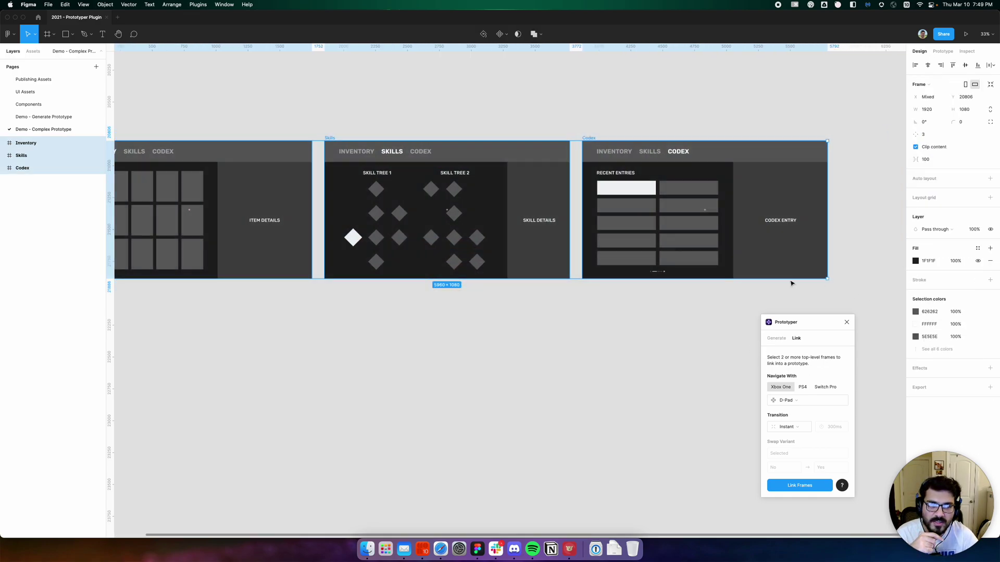
scroll(647, 249, left, 5)
drag(647, 250, 601, 248)
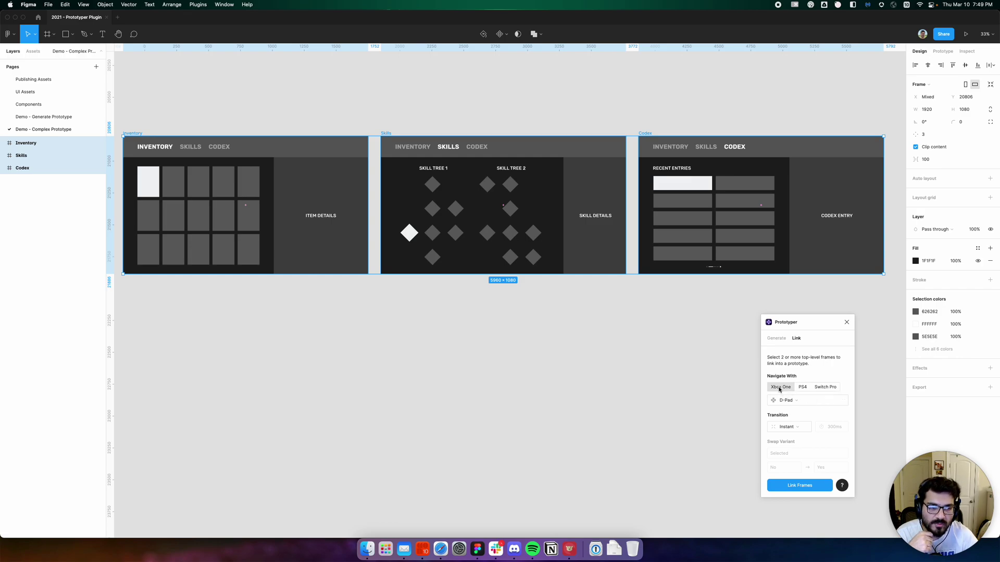
Link the frames using Shoulder Buttons navigation with an Ease out transition.
click(785, 405)
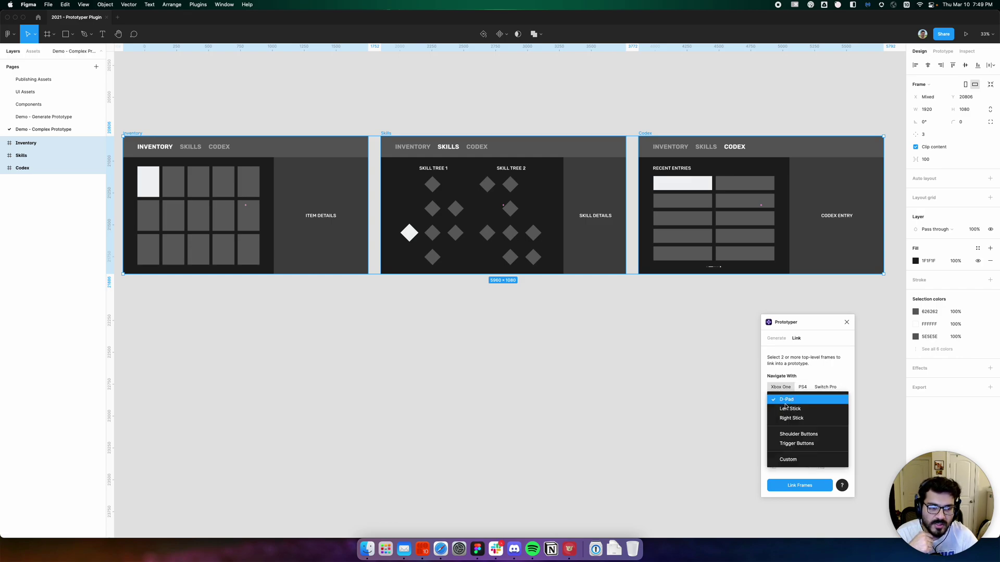
click(796, 433)
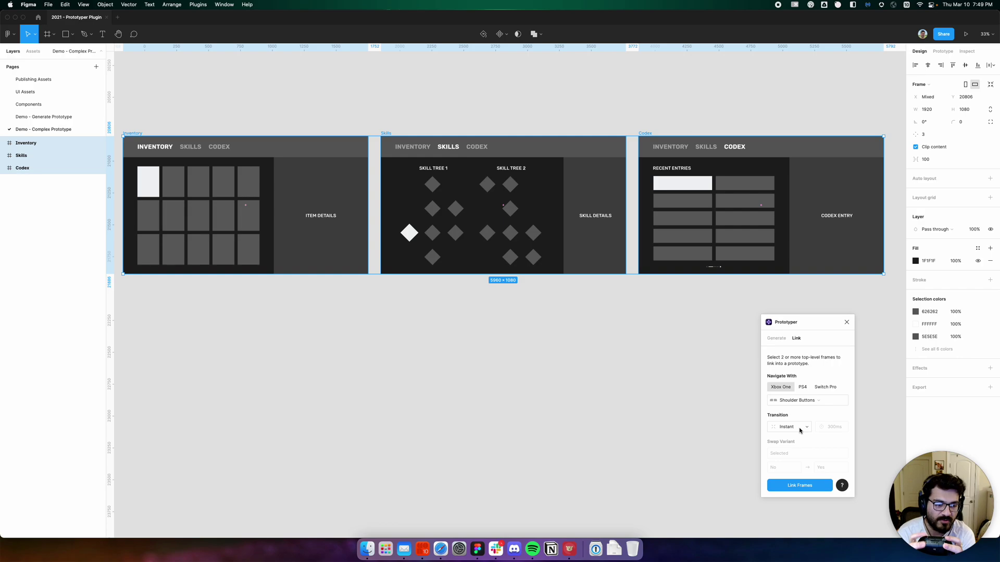
click(800, 431)
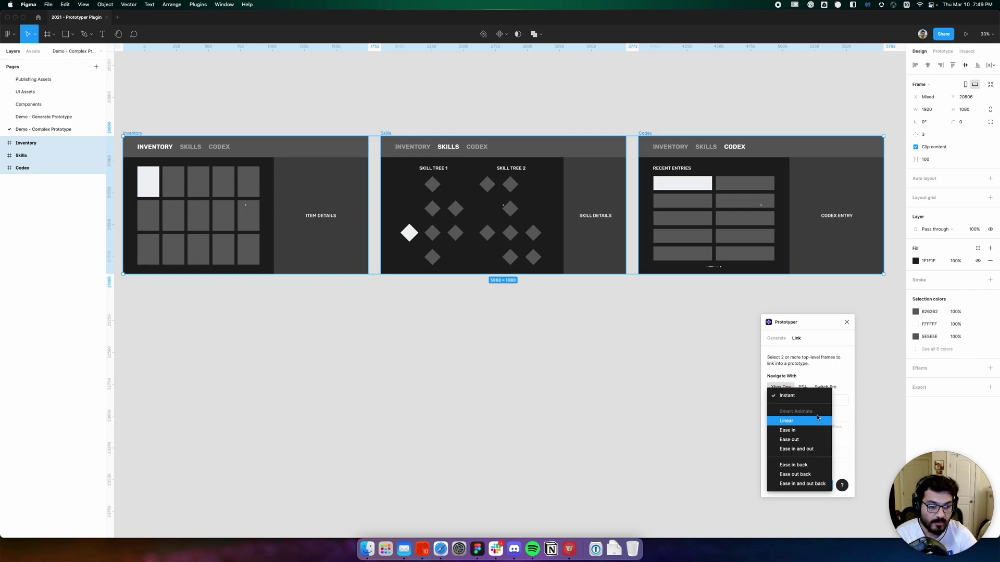
click(801, 441)
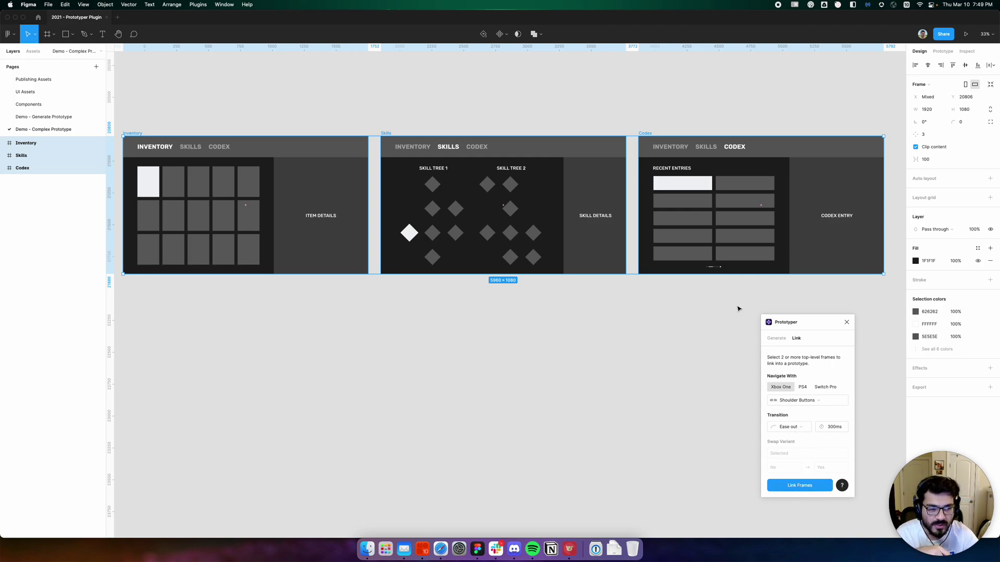
click(942, 51)
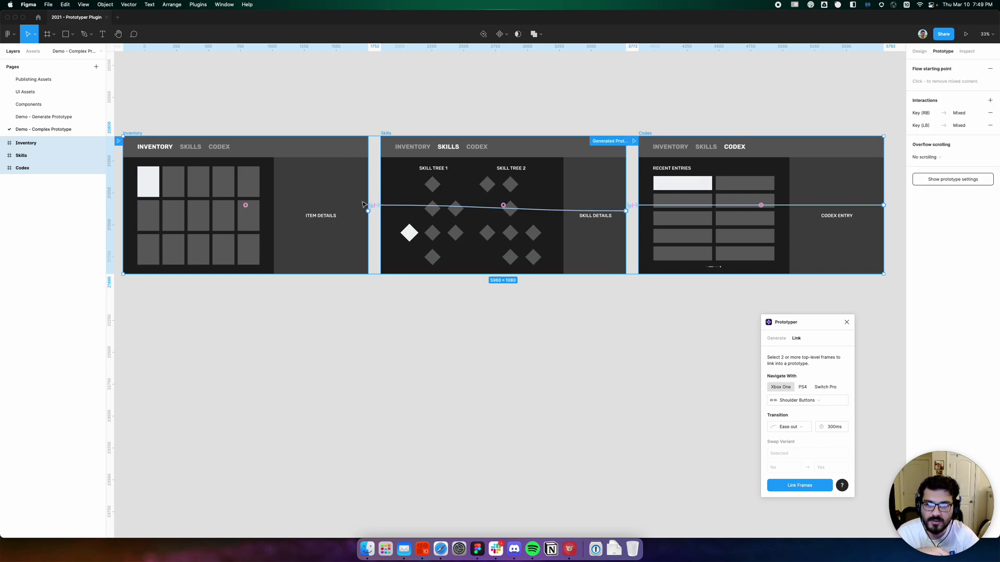
Move the Inventory frame down and to the left on the canvas.
click(607, 300)
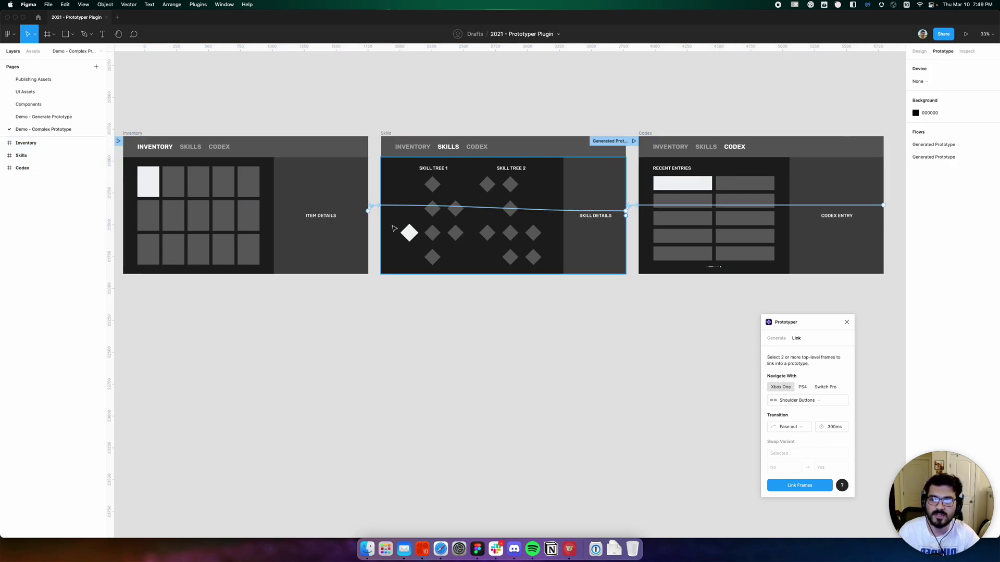
scroll(394, 220, down, 5)
scroll(628, 216, left, 5)
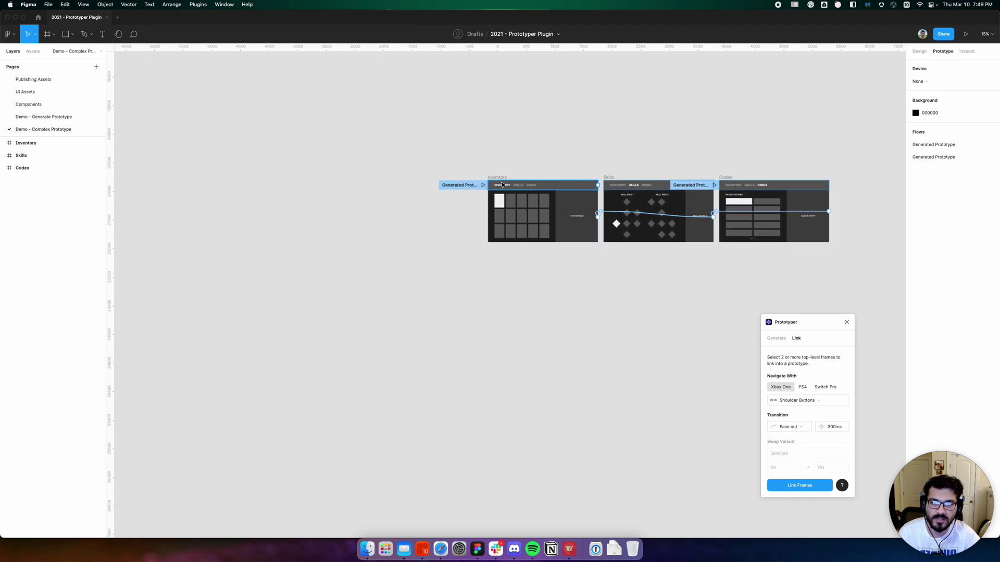
scroll(532, 208, right, 2)
scroll(532, 208, down, 2)
click(452, 144)
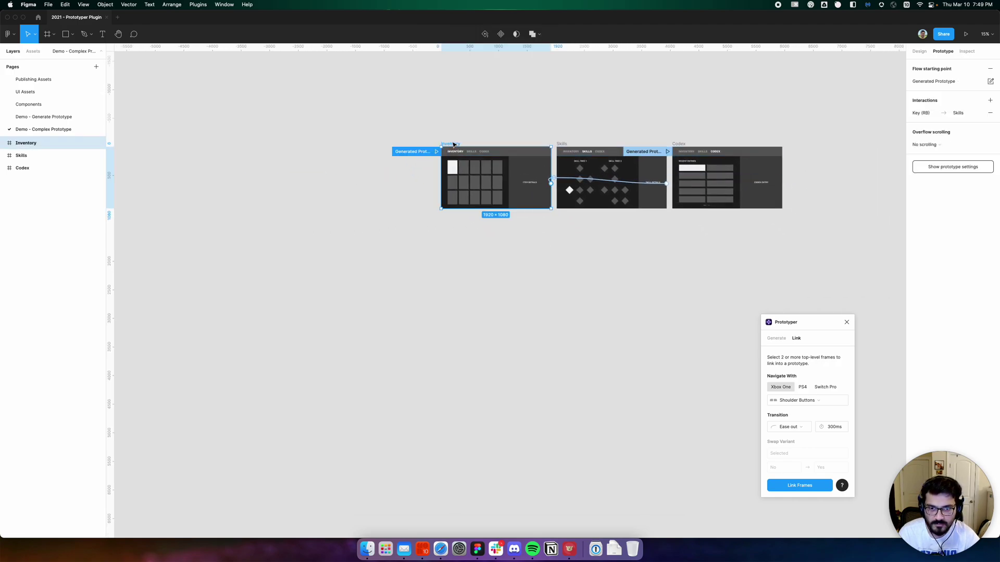
drag(452, 144, 326, 309)
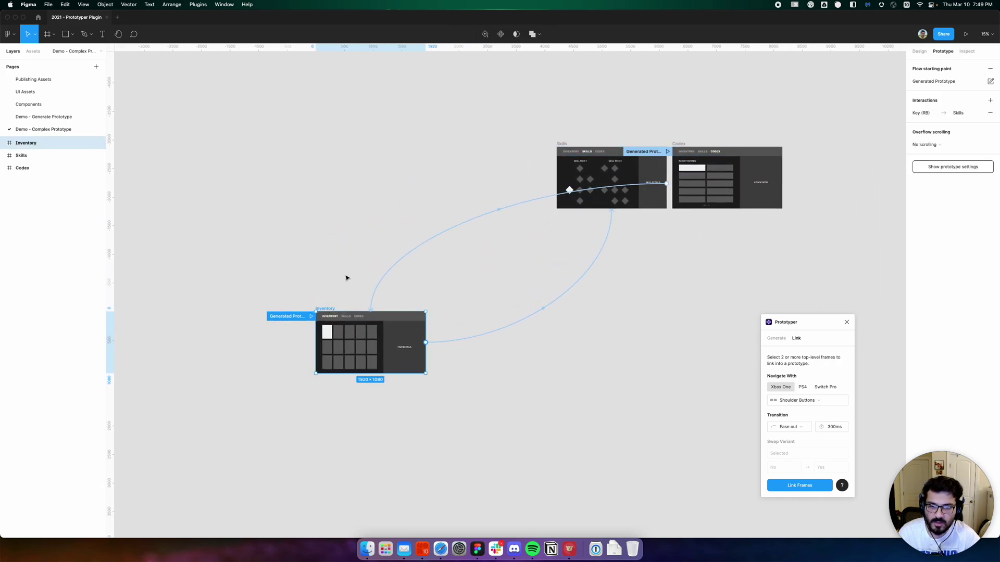
scroll(346, 279, down, 3)
scroll(346, 279, left, 2)
Select Item 15 through Item 1 in the Inventory's Items grid for Prototyper.
click(410, 254)
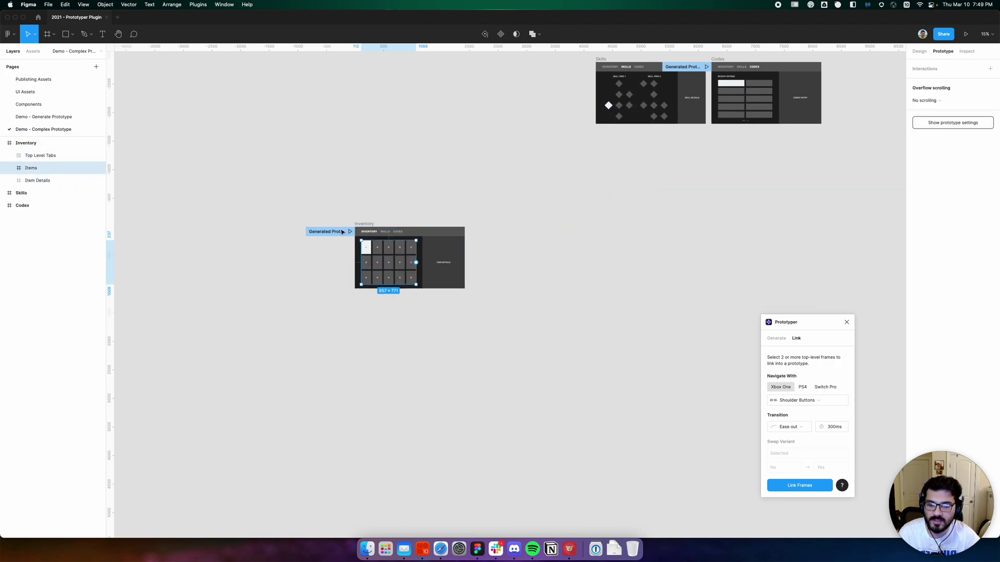
scroll(400, 256, up, 5)
click(10, 168)
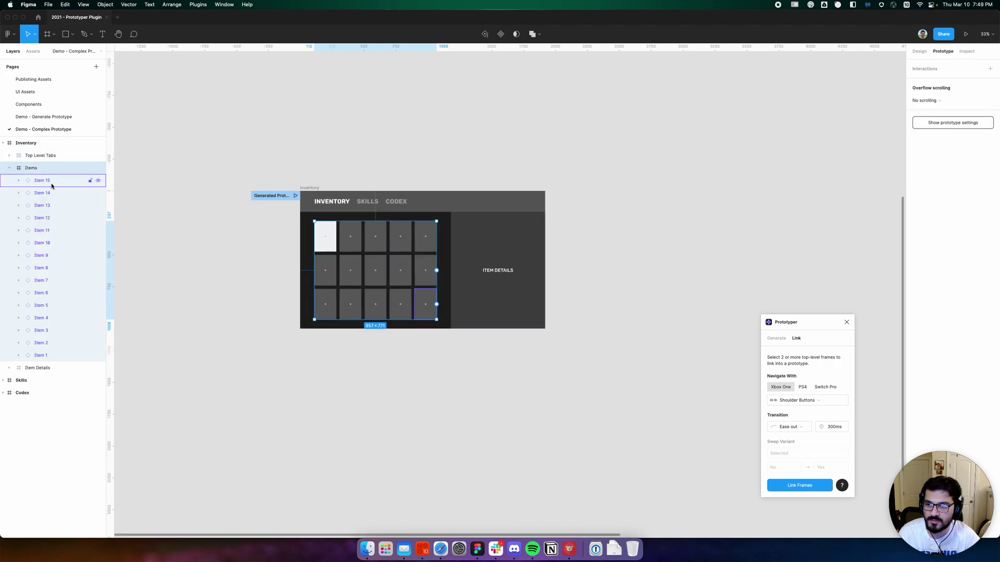
click(53, 180)
shift+click(64, 354)
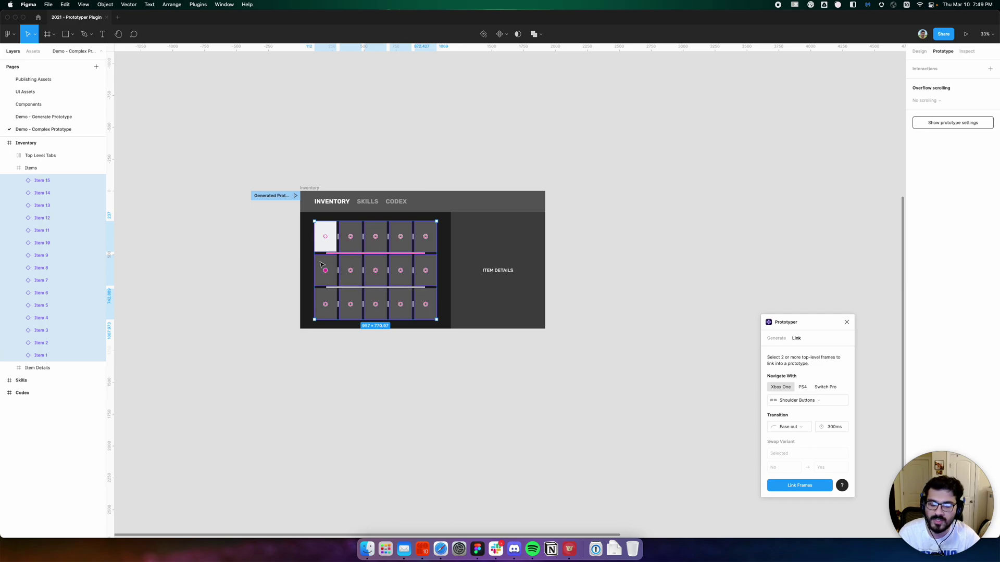
scroll(344, 246, down, 5)
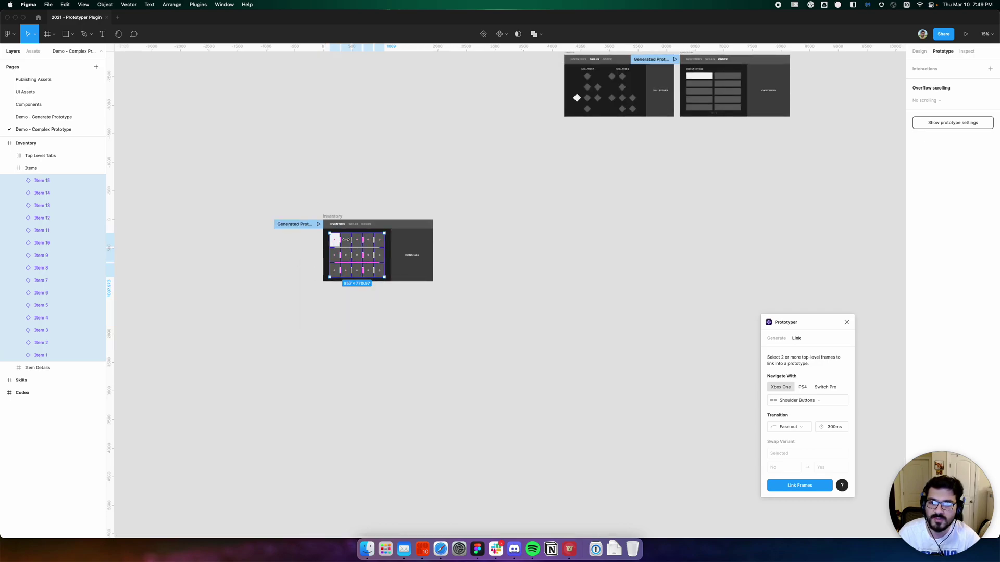
scroll(344, 239, up, 5)
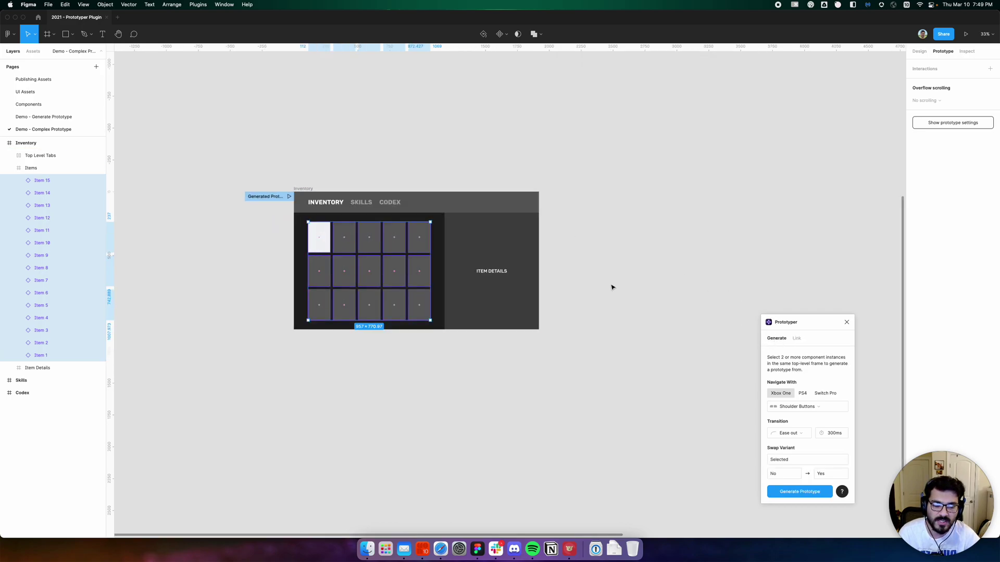
scroll(612, 287, down, 5)
drag(538, 198, 469, 174)
scroll(380, 242, up, 5)
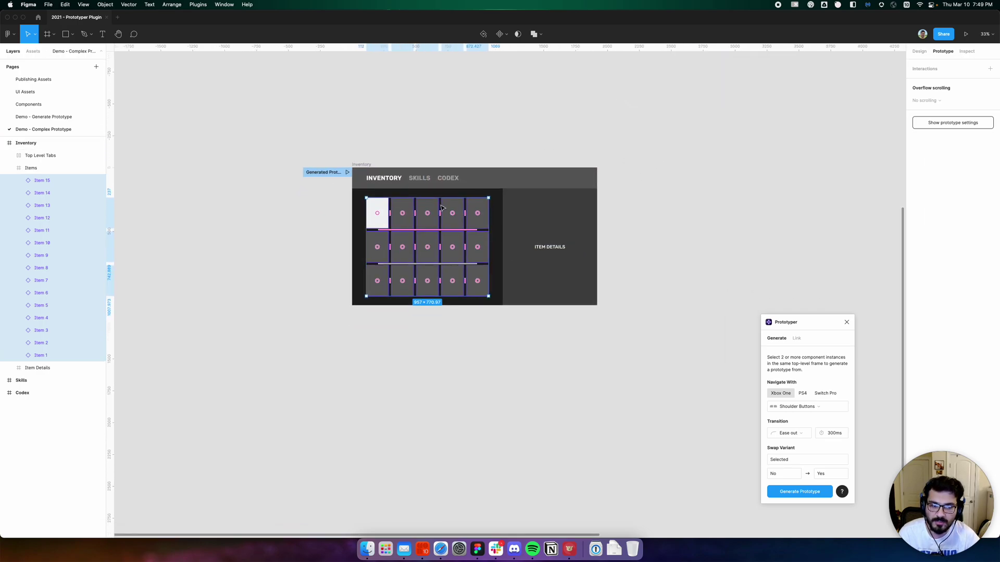
scroll(442, 208, up, 5)
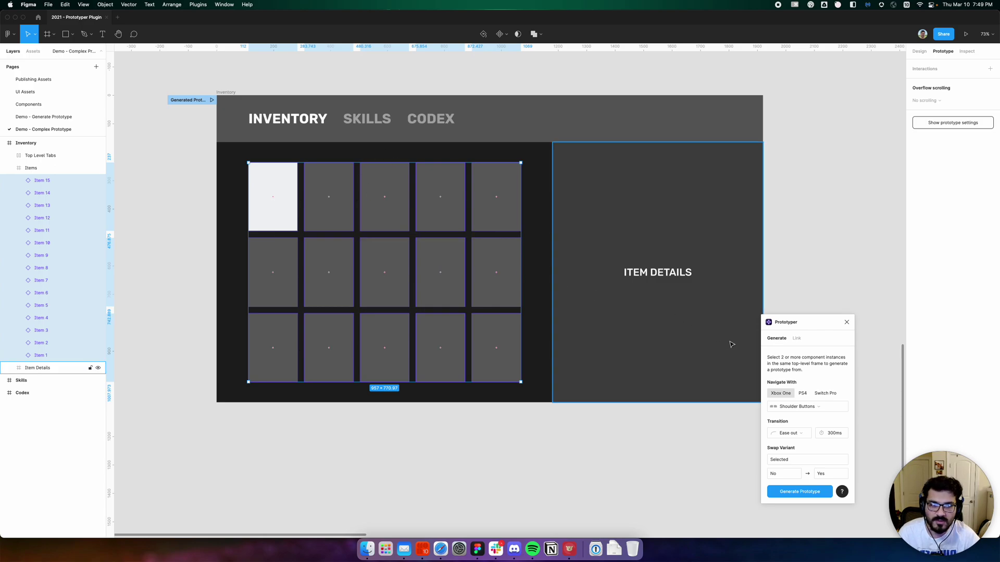
Generate the item-grid prototype with D-Pad navigation and Instant transitions.
drag(798, 322, 821, 243)
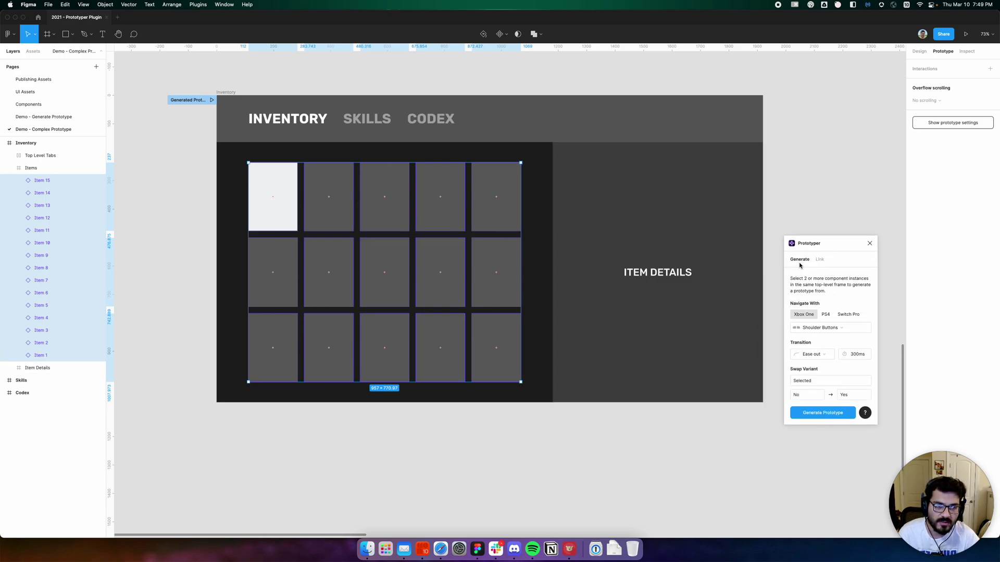
click(821, 334)
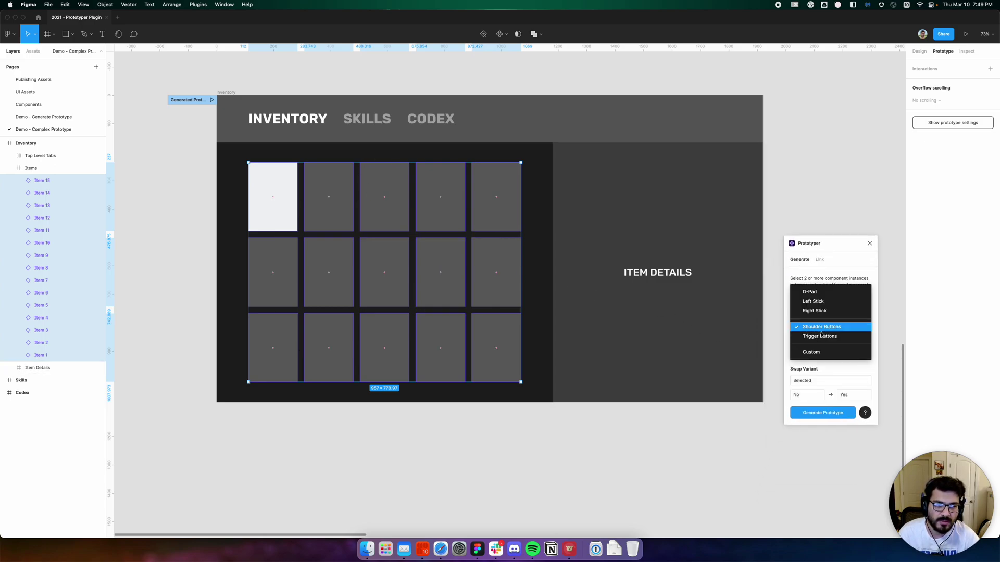
click(812, 290)
click(813, 354)
click(813, 325)
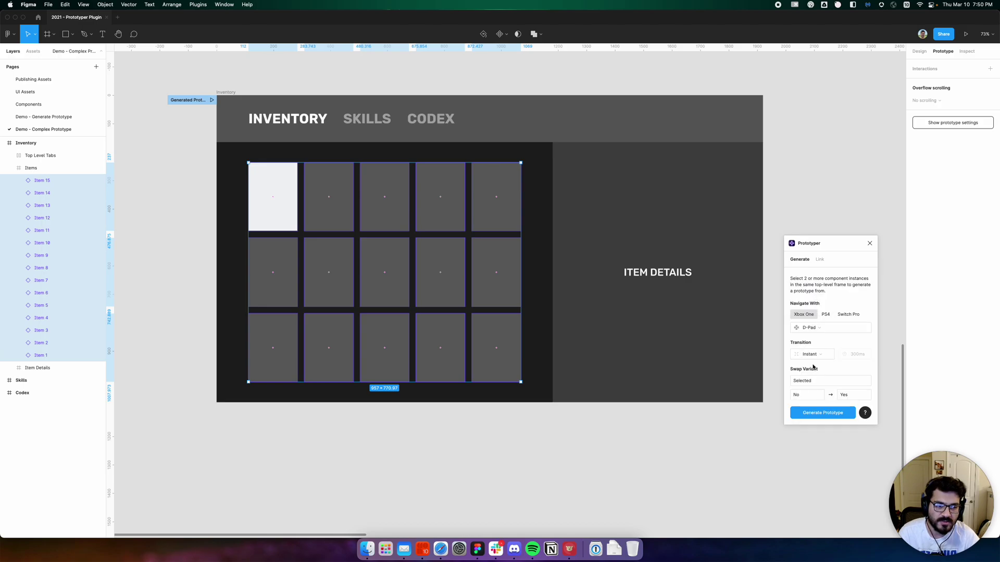
click(822, 412)
Move the grid of generated Inventory frames to the left.
scroll(531, 280, down, 5)
scroll(552, 297, right, 3)
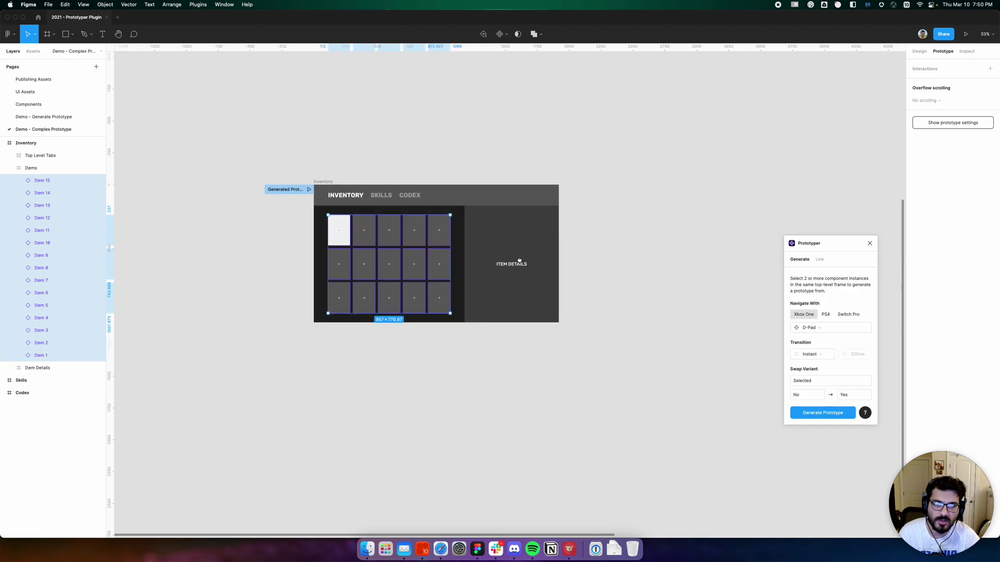
click(823, 413)
scroll(394, 189, down, 5)
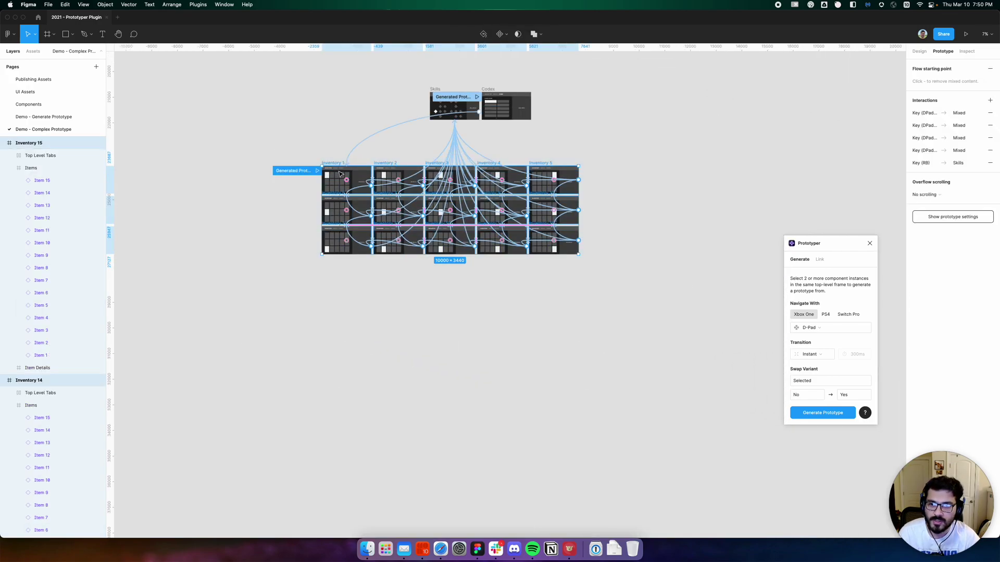
drag(332, 166, 147, 151)
Move Skills beside the Inventory frames and generate a D-Pad prototype from its skill tiles.
click(506, 155)
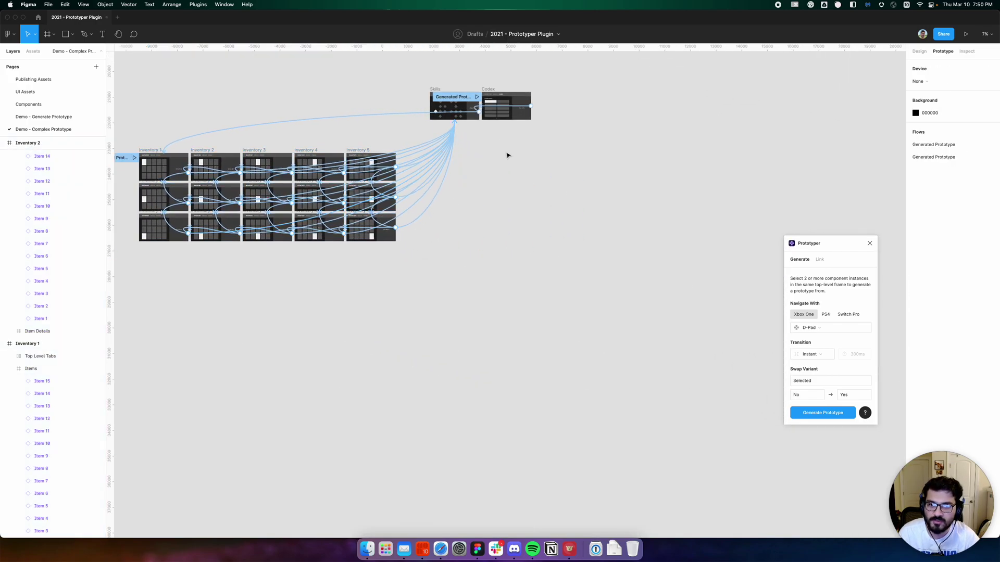
drag(439, 94, 539, 165)
key(shift+2)
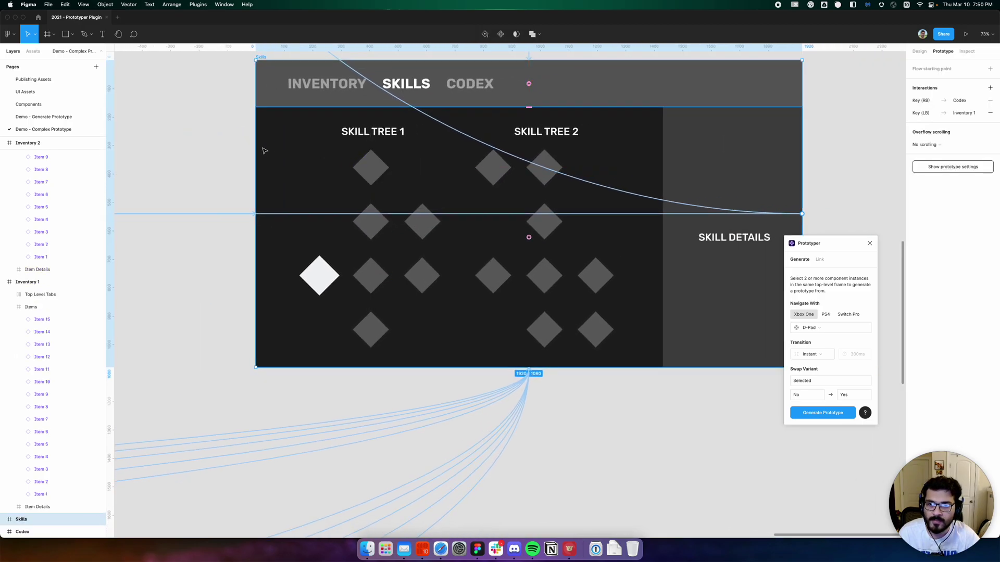
click(258, 147)
drag(258, 147, 640, 358)
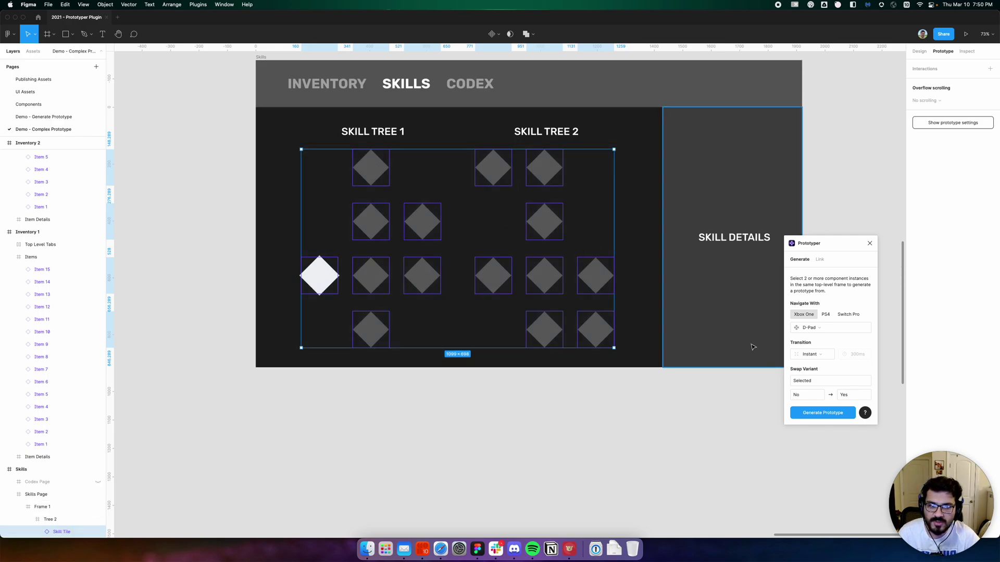
click(822, 413)
scroll(392, 249, down, 3)
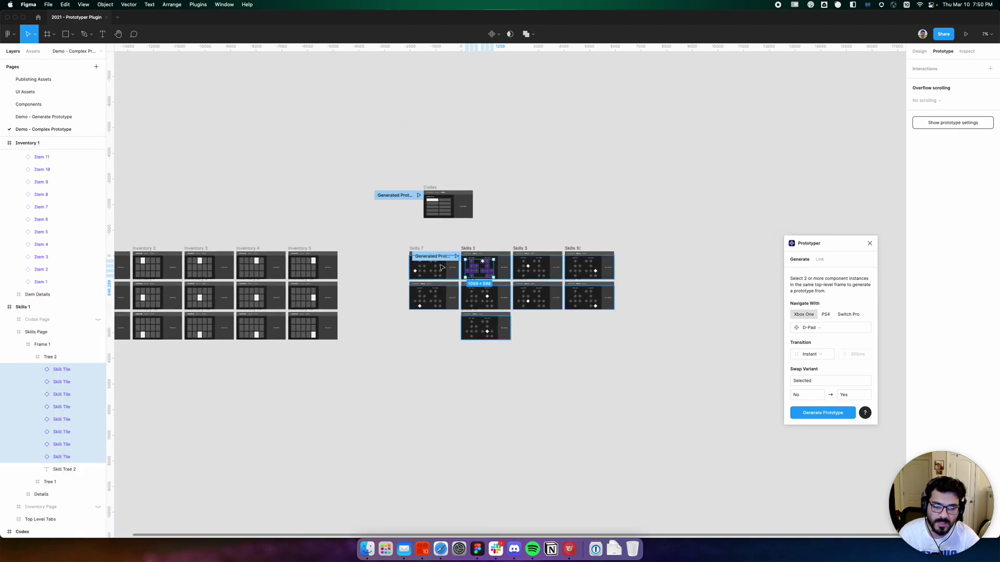
Shift the generated Skills frames left and move the Codex frame into the row beside them.
drag(391, 230, 716, 369)
drag(423, 249, 377, 249)
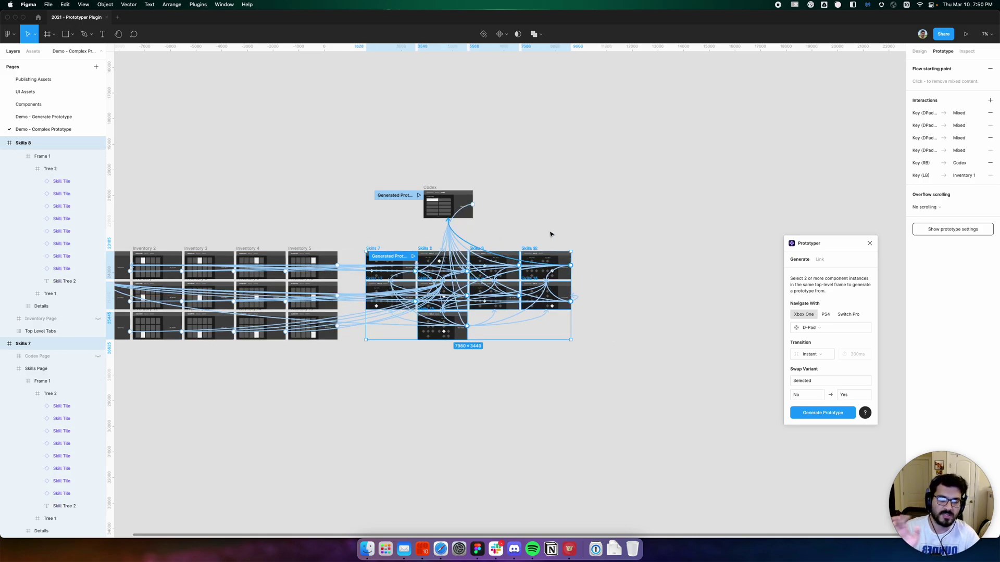
drag(437, 189, 665, 249)
scroll(694, 273, up, 5)
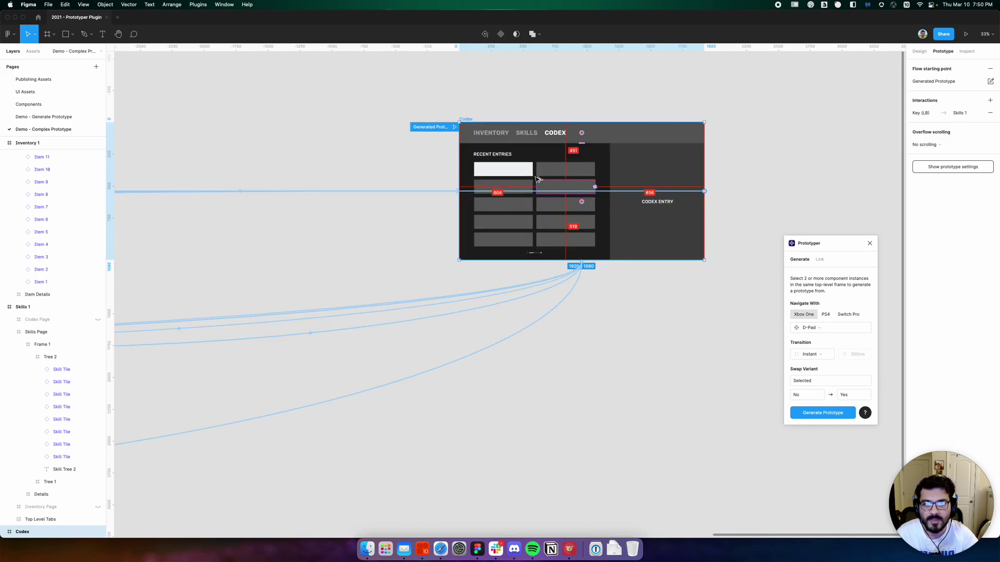
Generate a D-Pad prototype from the ten Codex Recent Entries tiles and close the plugin.
drag(446, 162, 603, 254)
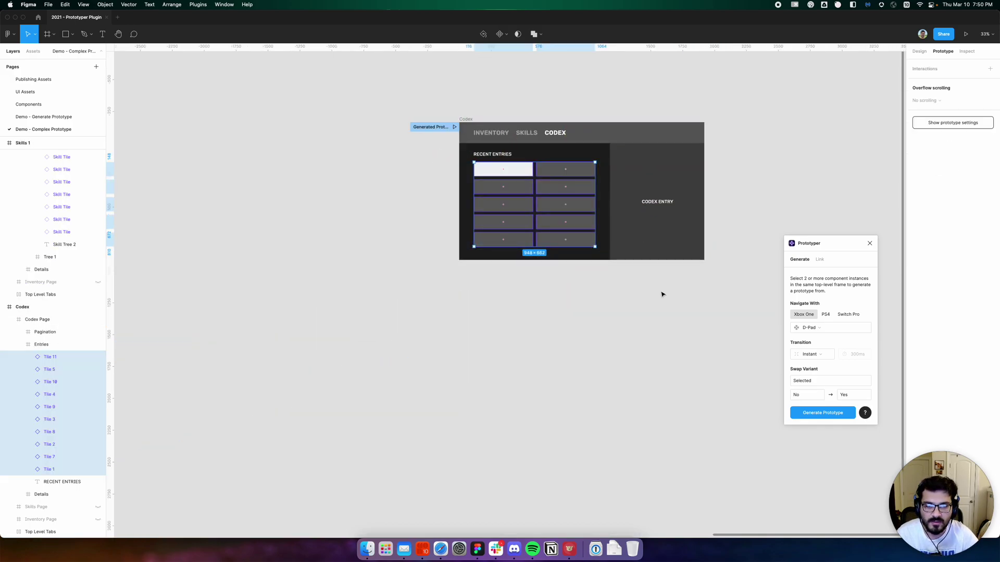
click(820, 415)
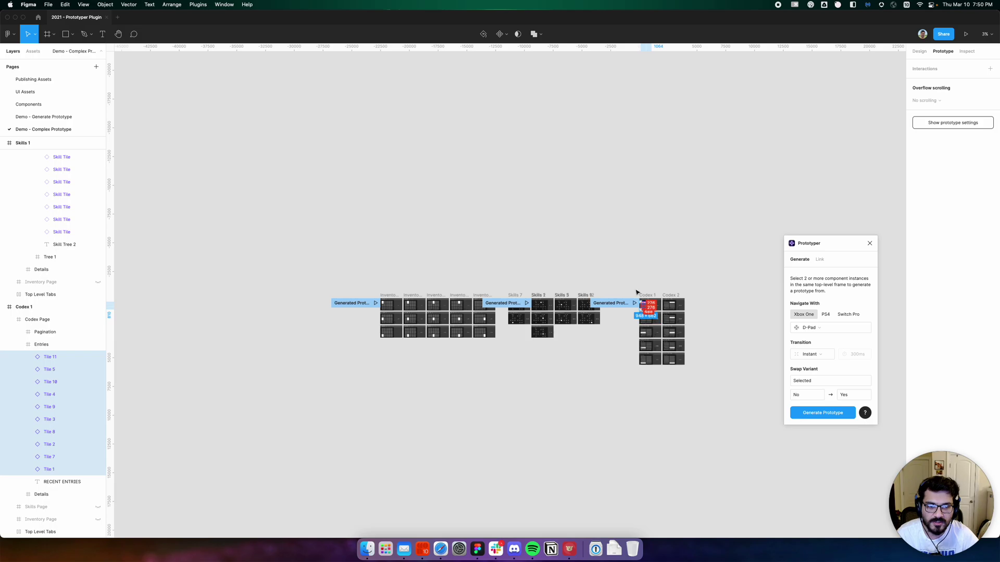
scroll(615, 283, down, 2)
scroll(591, 258, up, 3)
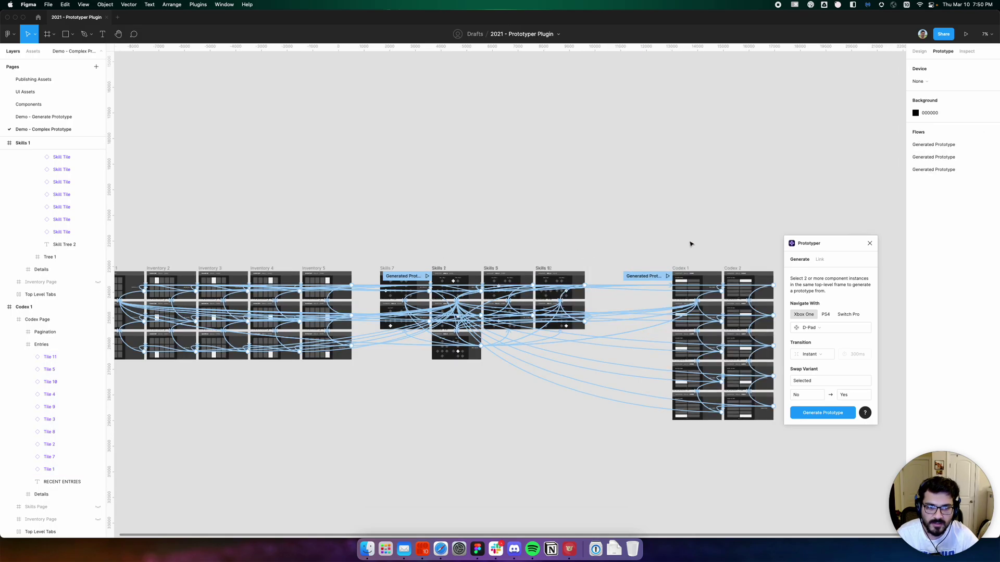
click(869, 243)
scroll(658, 239, left, 3)
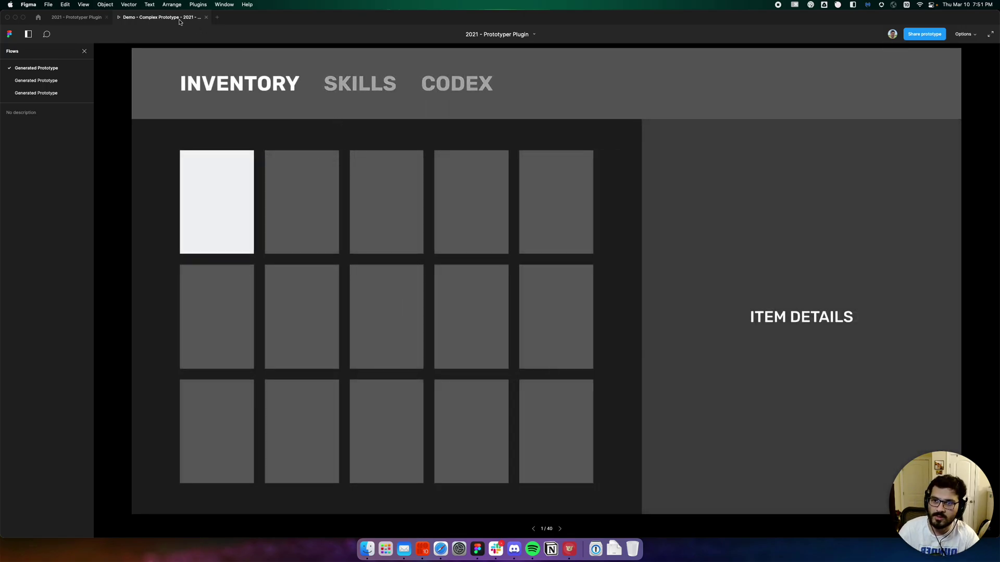
Close the prototype viewer tab and return to the editor.
click(206, 17)
scroll(458, 185, right, 4)
click(477, 183)
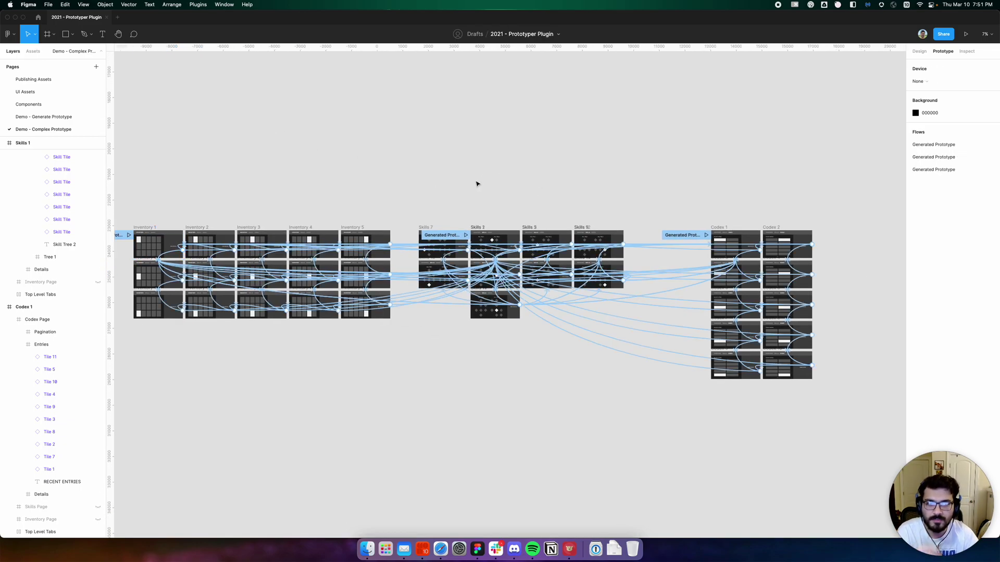
scroll(338, 196, left, 2)
Marquee-select all generated Inventory, Skills and Codex frames to review them, then deselect.
drag(147, 196, 893, 400)
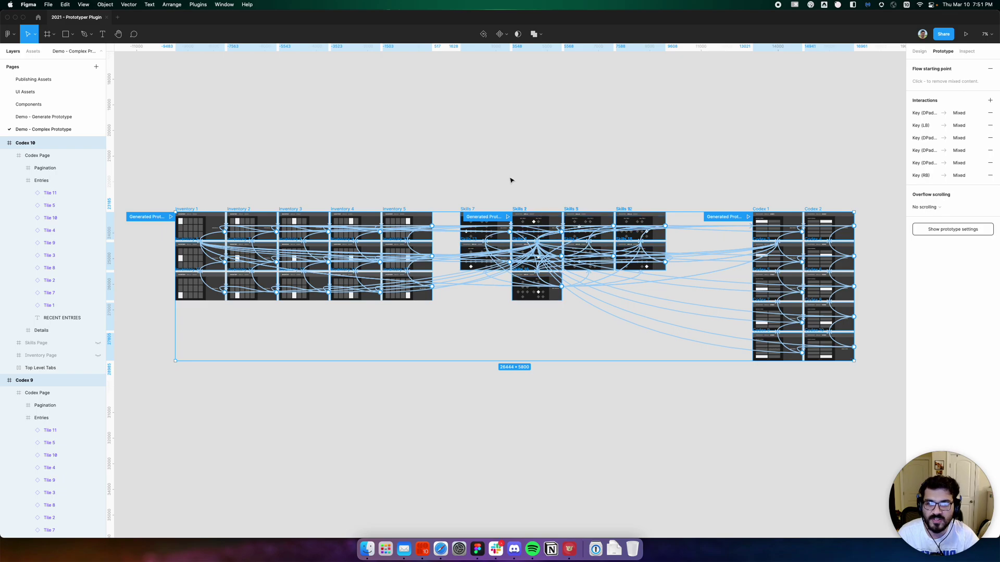
scroll(504, 181, down, 5)
scroll(504, 180, up, 3)
scroll(306, 206, right, 2)
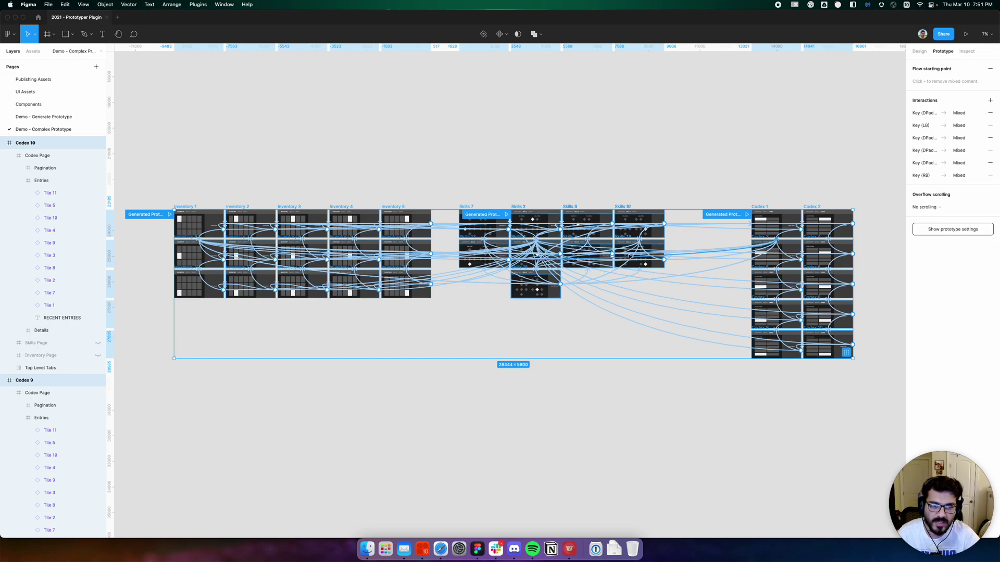
click(557, 177)
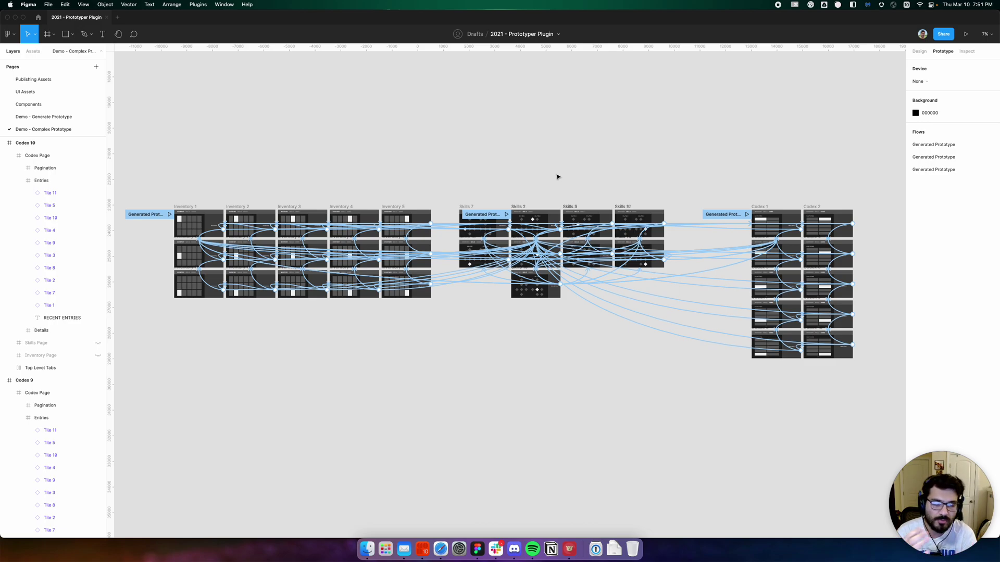
Reopen Prototyper, centre its window, and show its help list of video tutorials and problem reporting.
key(super+alt+p)
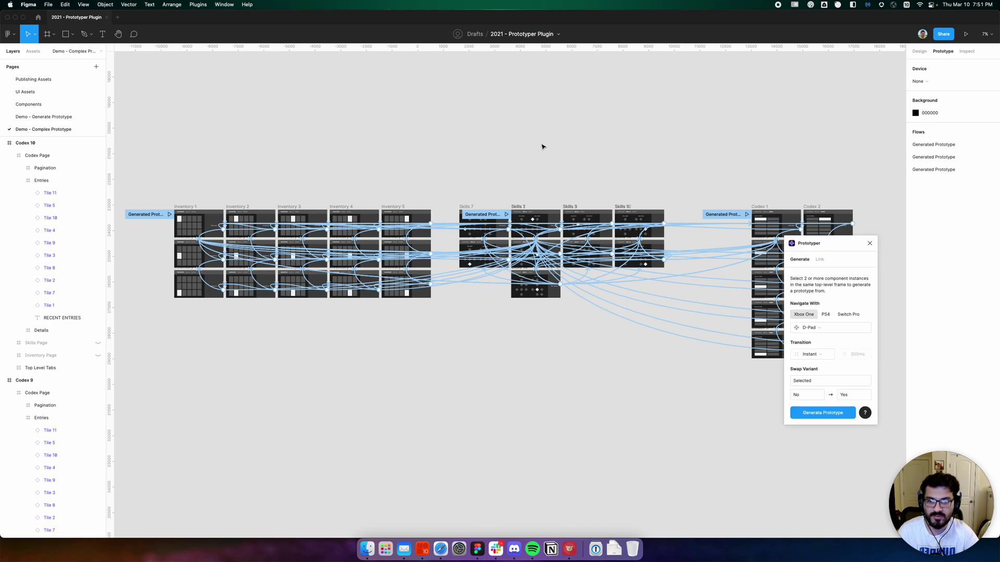
drag(826, 245, 475, 129)
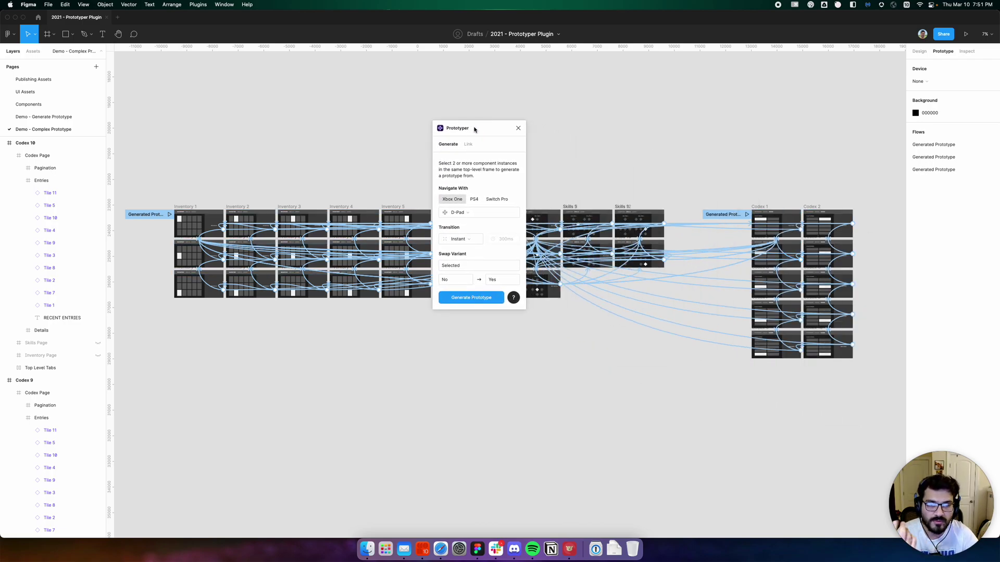
click(514, 303)
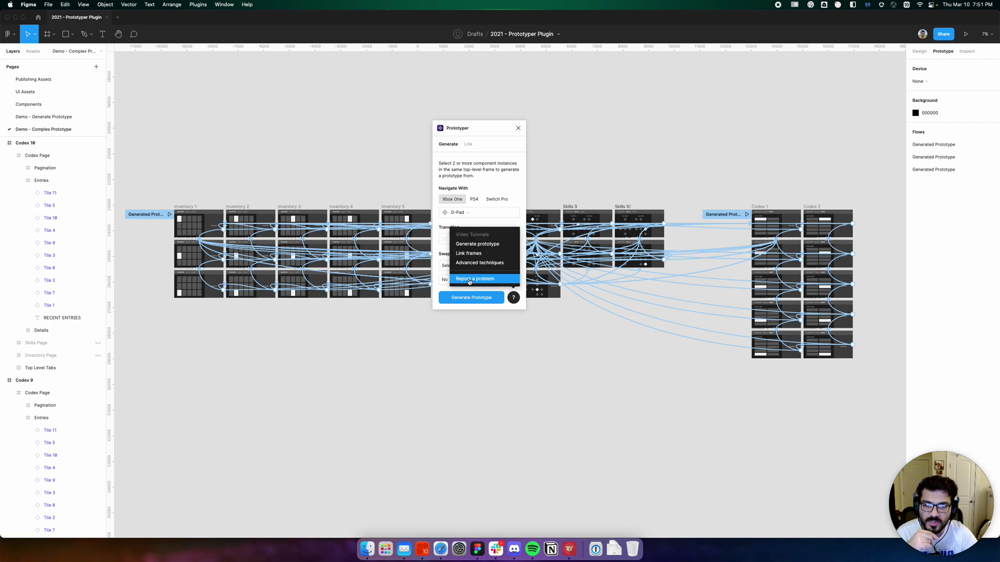